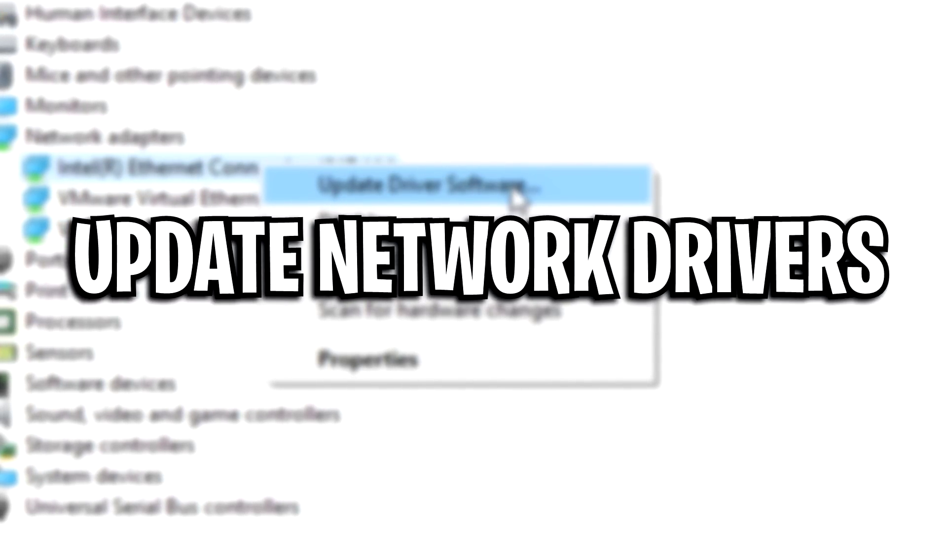
# Open Device Manager and expand Network adapters to find the Intel(R) Ethernet Connection (5) I219-V.
pyautogui.click(14, 522)
pyautogui.write('dev')
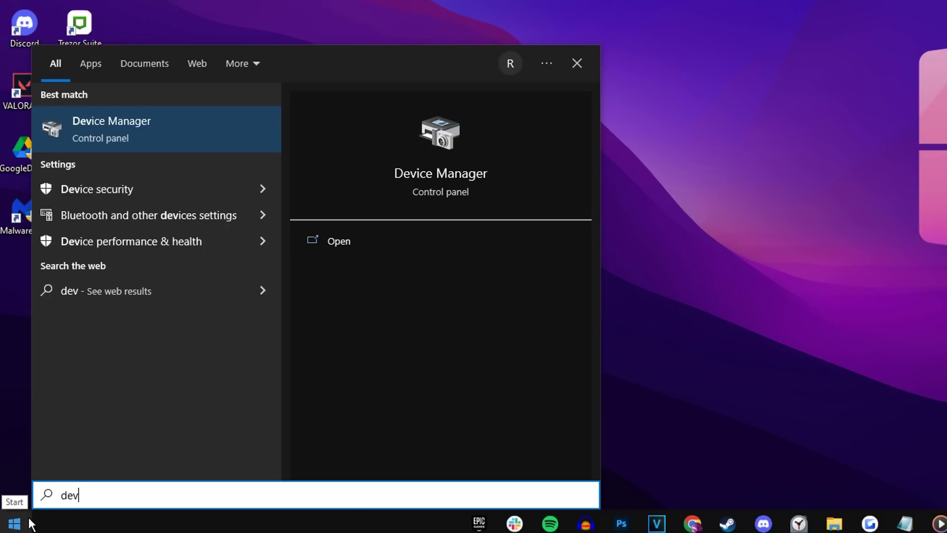
pyautogui.write('i')
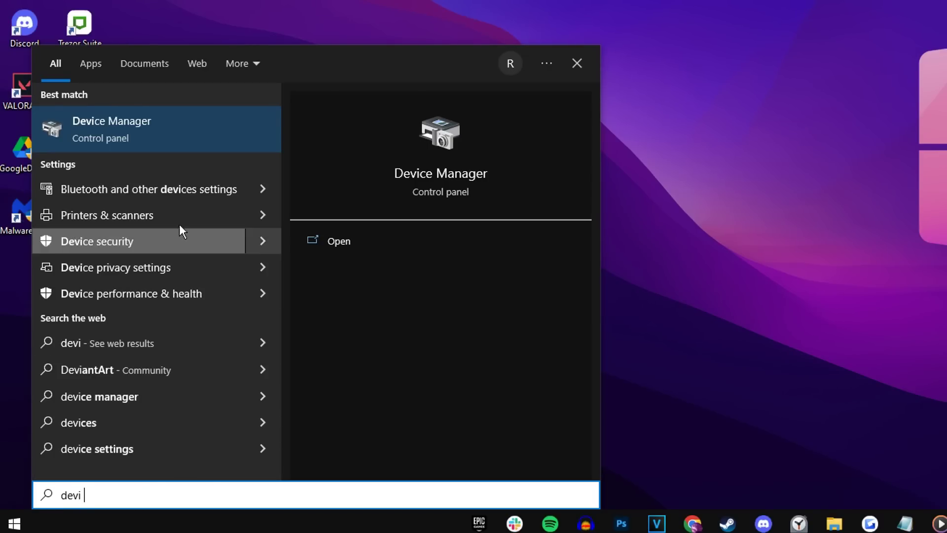
pyautogui.click(139, 128)
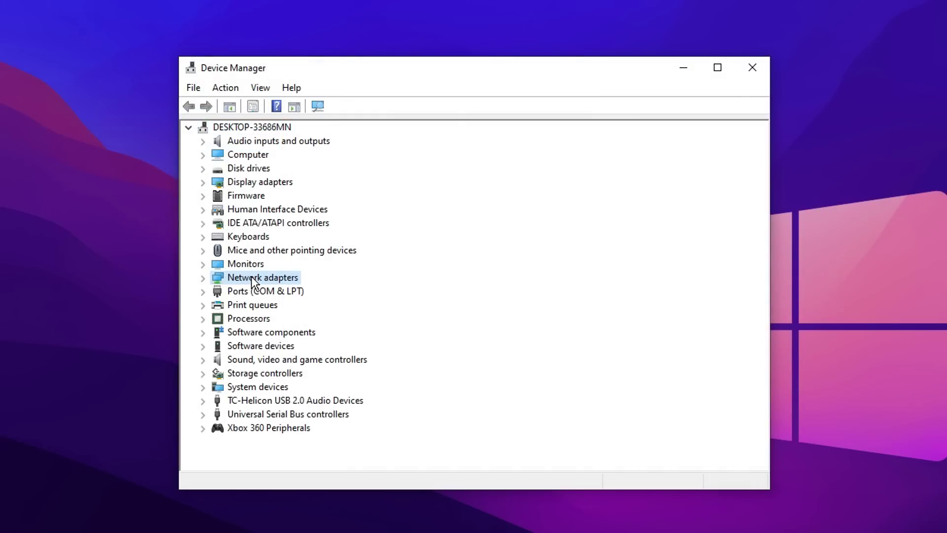
pyautogui.click(203, 279)
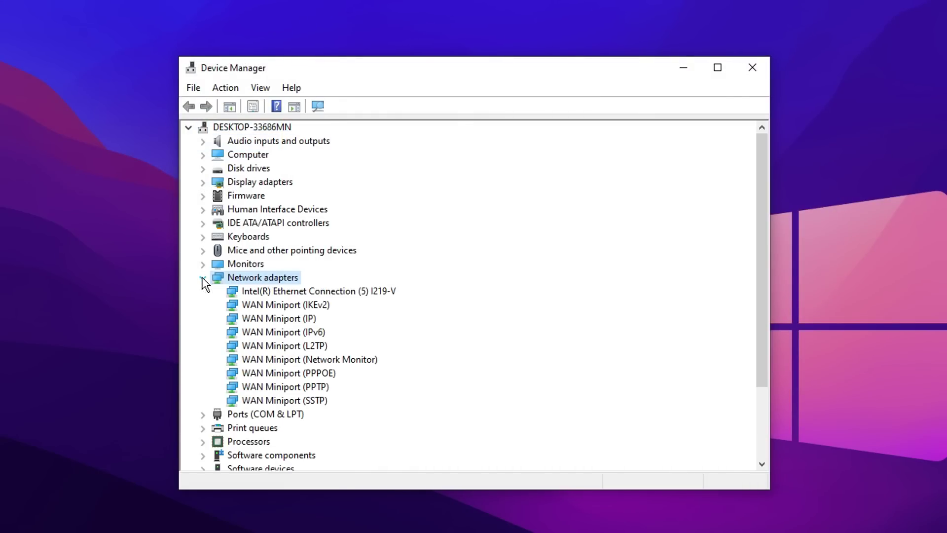
pyautogui.click(361, 292)
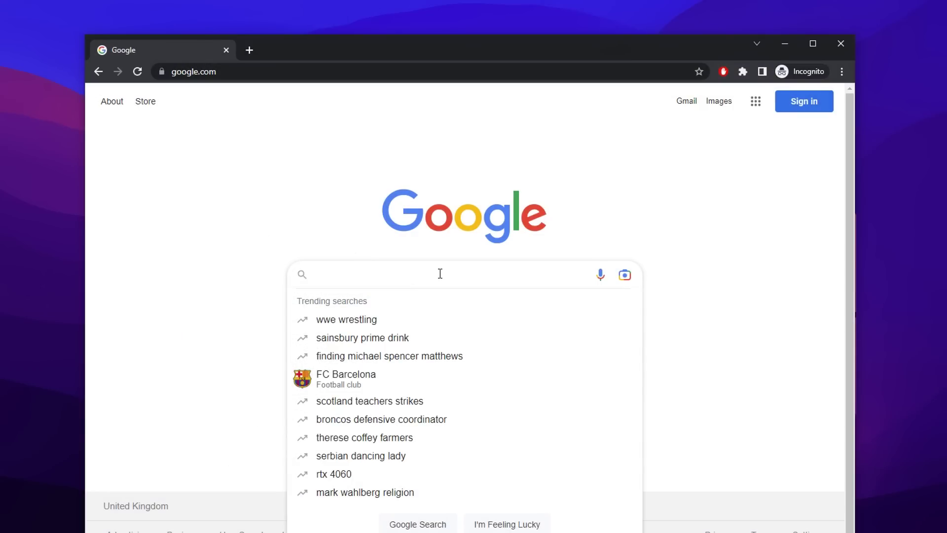
# Search 'intel ethernet driver' and reach Intel's driver page, keeping version 27.8 with downloads in view.
pyautogui.write('intel')
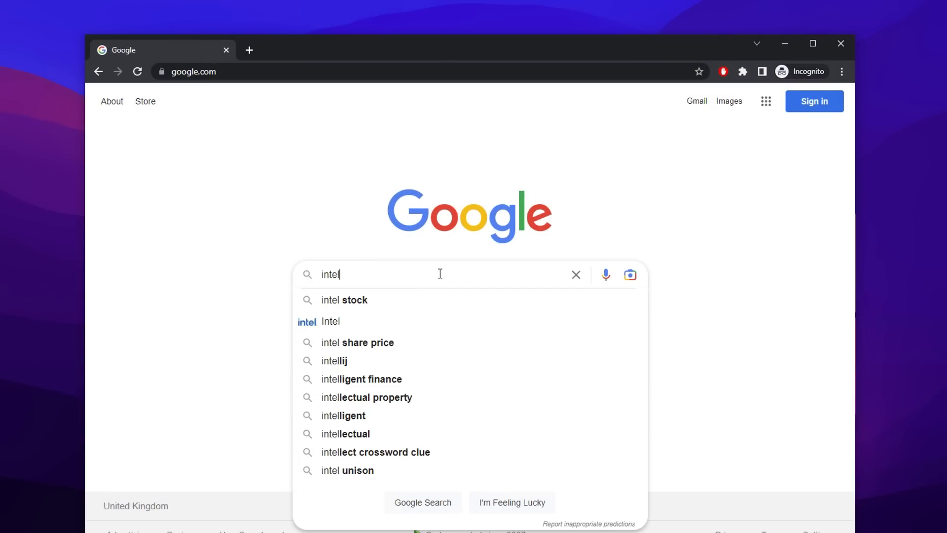
pyautogui.write(' ethernet driver')
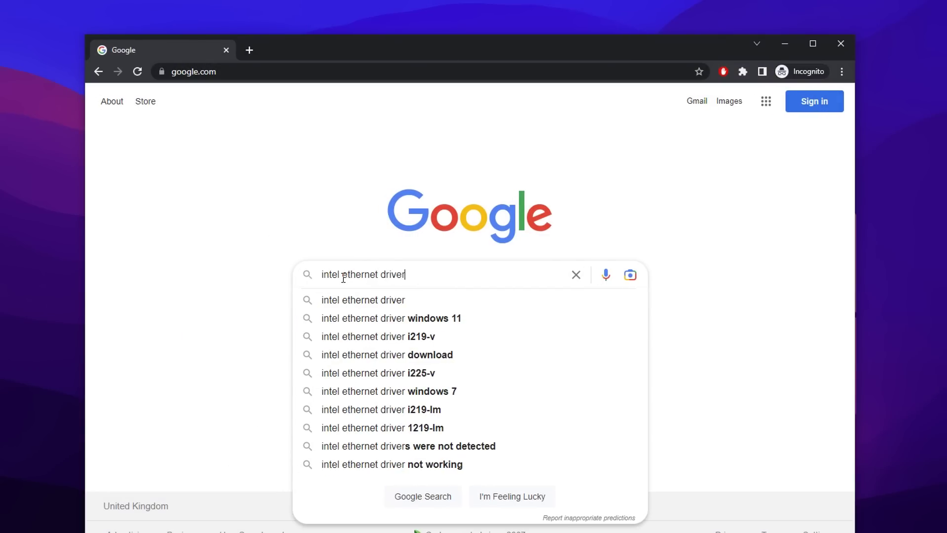
pyautogui.press('Return')
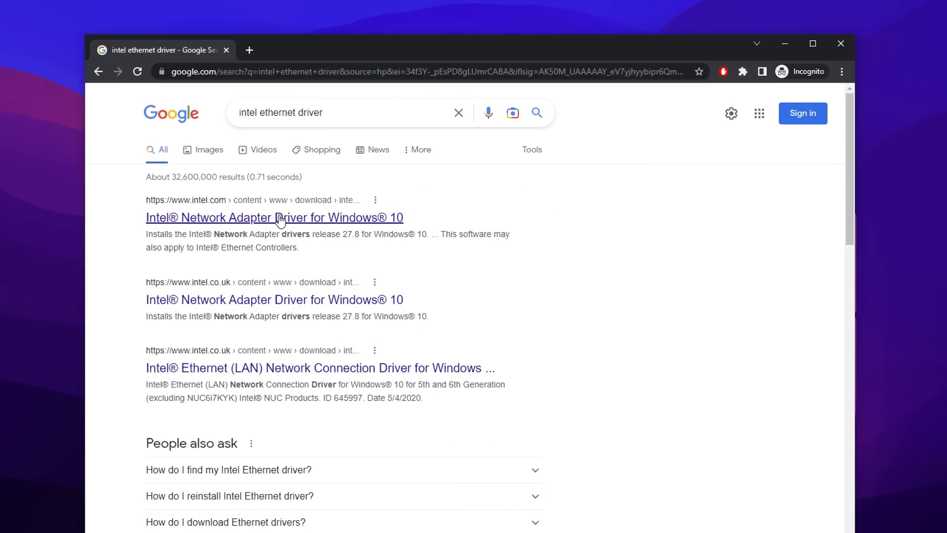
pyautogui.moveTo(280, 220); pyautogui.dragTo(363, 223)
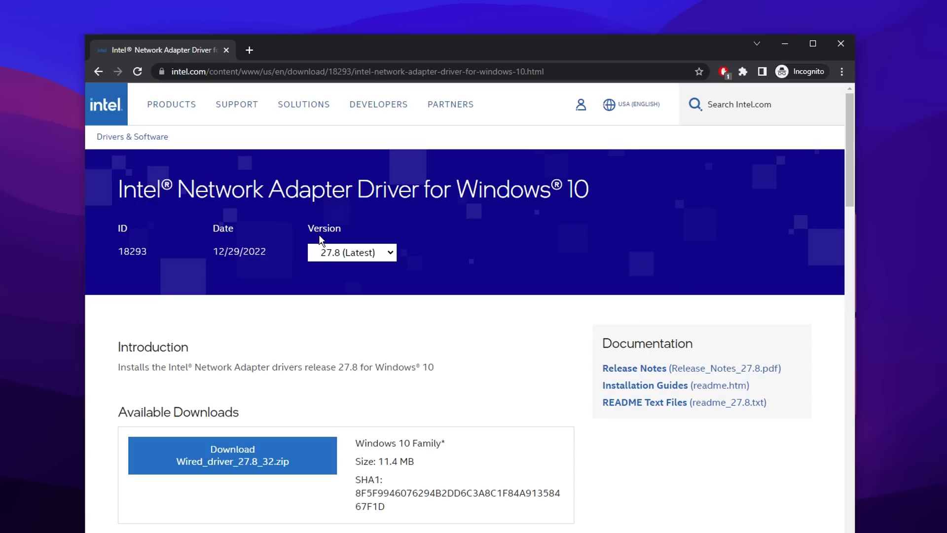
pyautogui.click(345, 252)
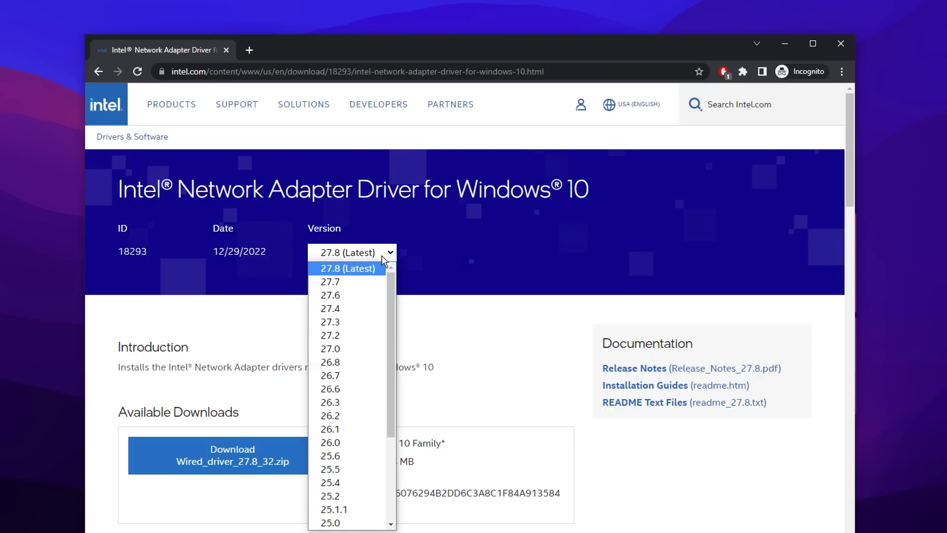
pyautogui.click(372, 267)
pyautogui.scroll(-5, 374, 266)
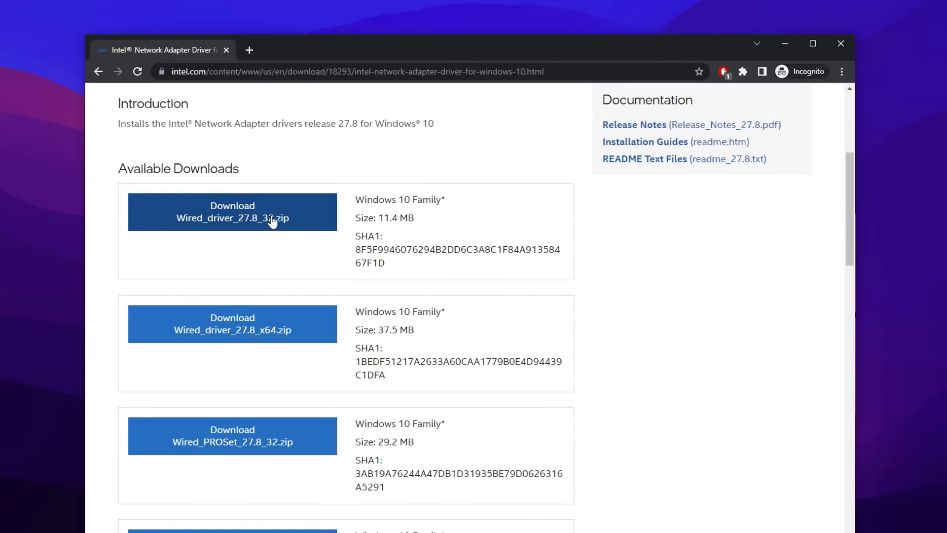
# Download and extract Wired_driver_27.8_x64.zip, then run Wired_driver_27.8_x64.exe to install the drivers.
pyautogui.click(281, 339)
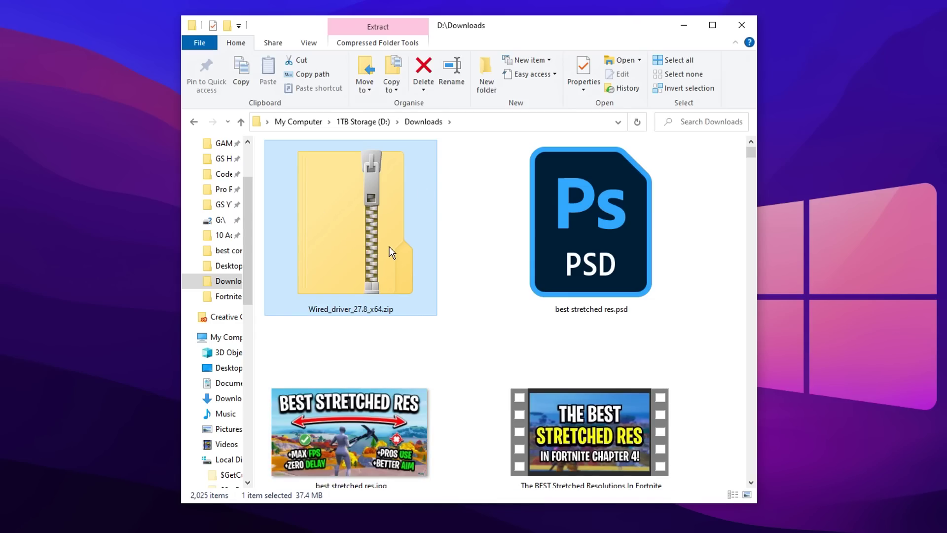
pyautogui.rightClick(391, 252)
pyautogui.click(419, 284)
pyautogui.click(626, 409)
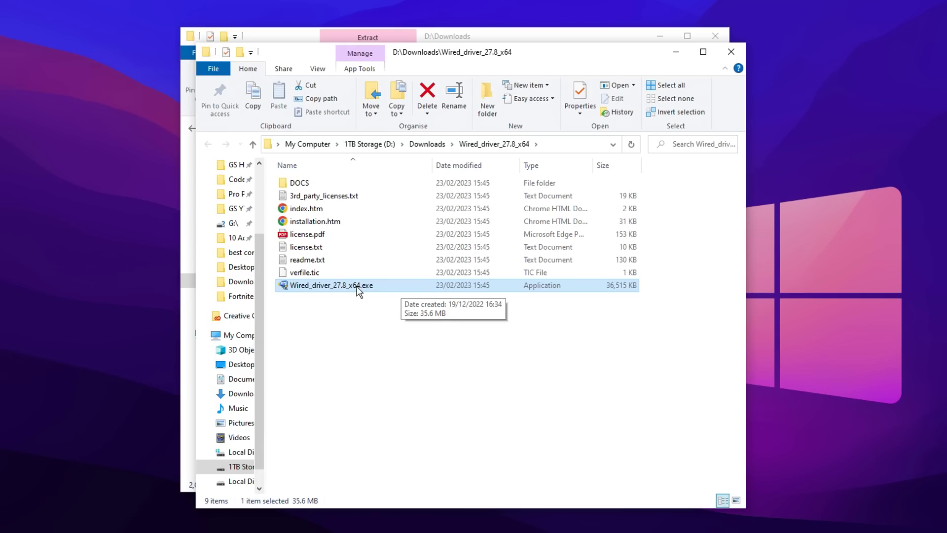
pyautogui.doubleClick(388, 286)
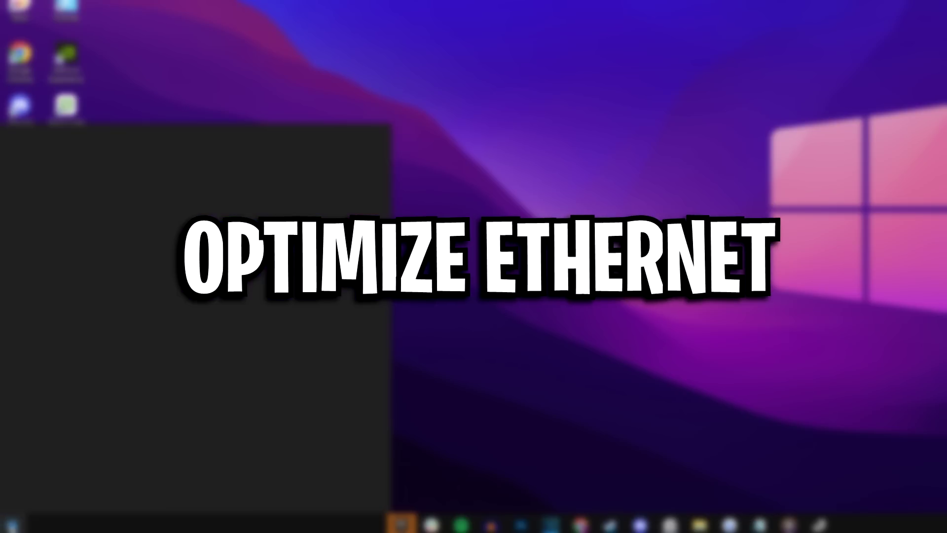
pyautogui.press('super')
# In the Intel Ethernet adapter's Power Management, untick power-saving turn-off and allowing it to wake the computer.
pyautogui.write('devi')
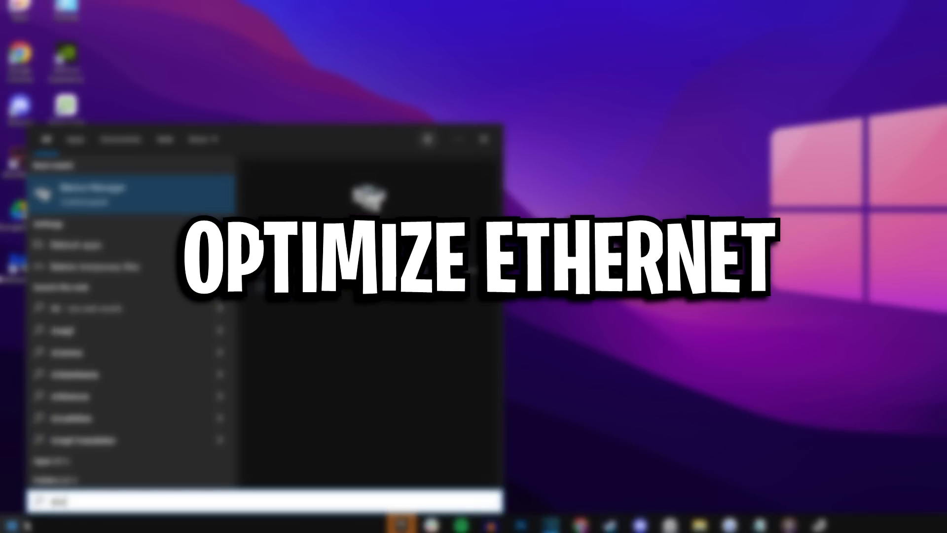
pyautogui.write('ce')
pyautogui.click(147, 202)
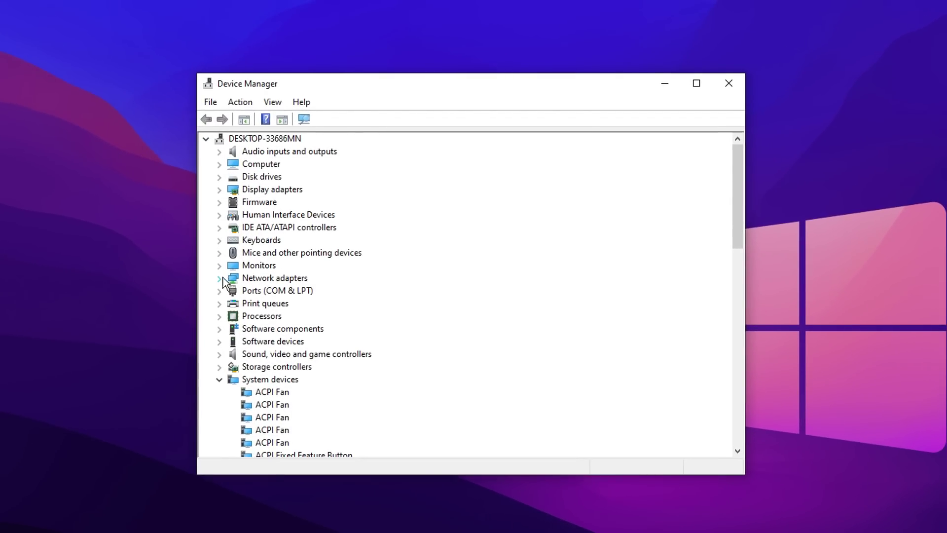
pyautogui.click(27, 102)
pyautogui.click(283, 292)
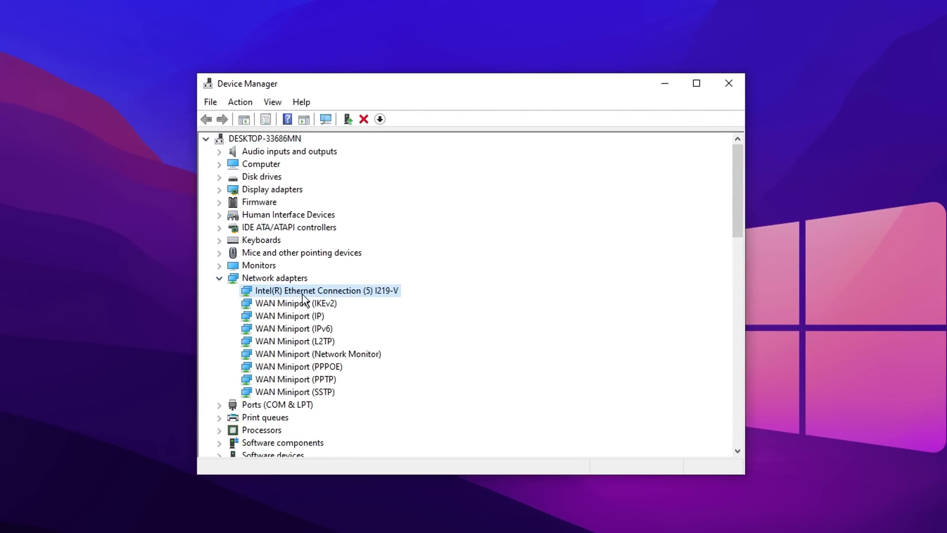
pyautogui.rightClick(371, 290)
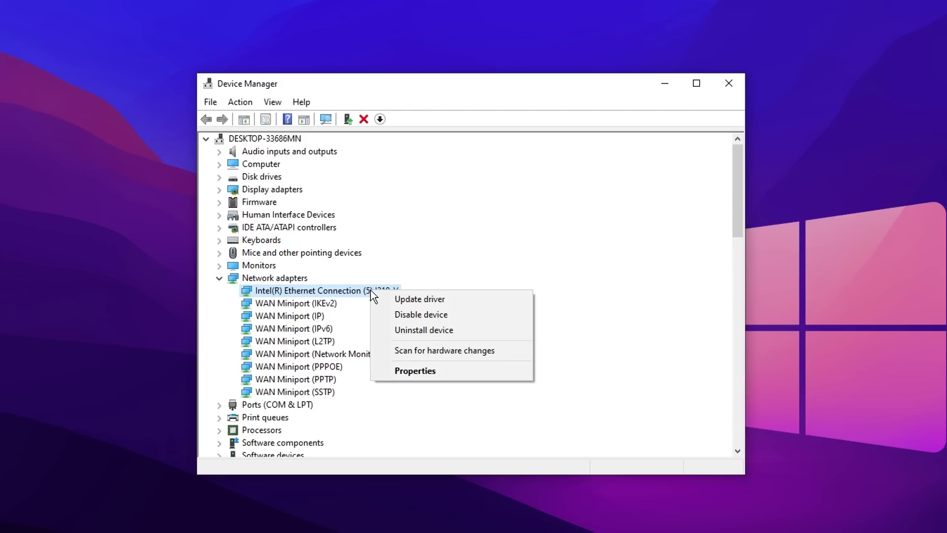
pyautogui.click(439, 372)
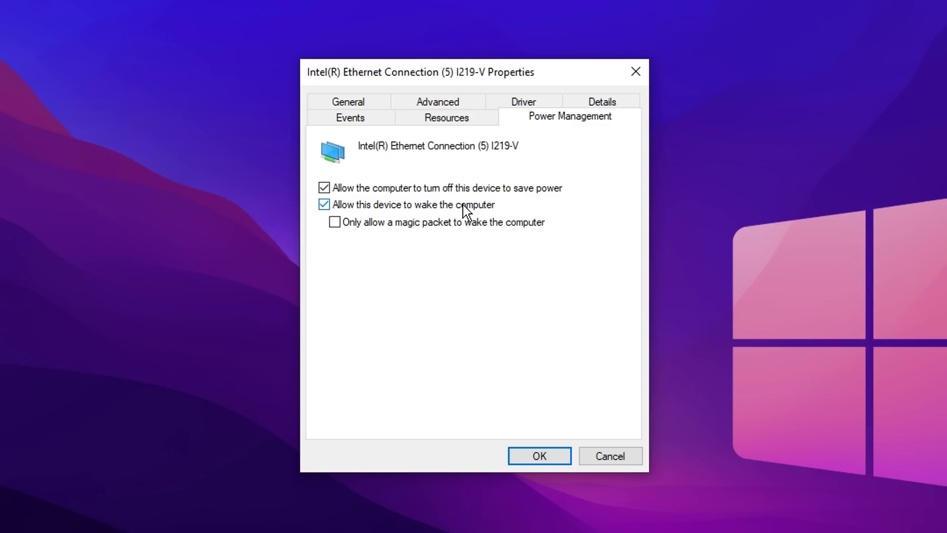
pyautogui.click(322, 205)
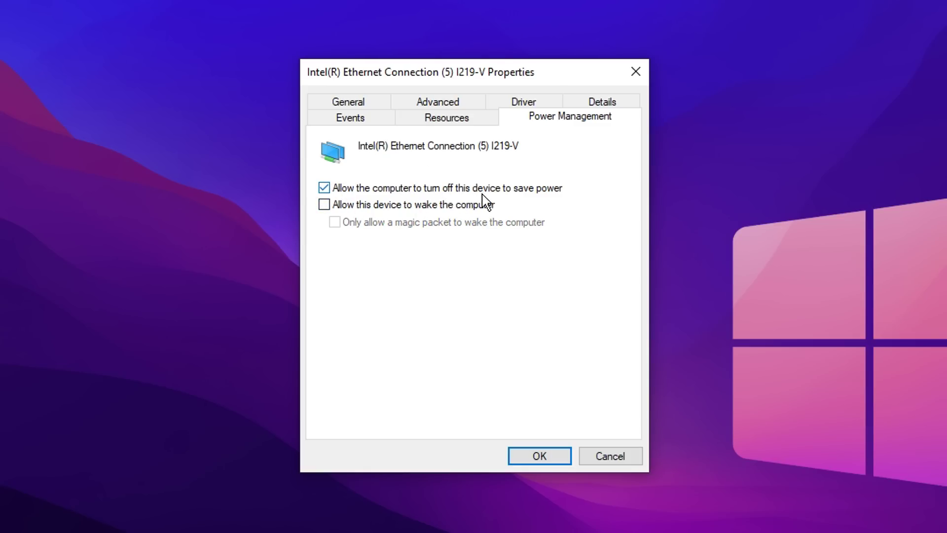
pyautogui.click(323, 188)
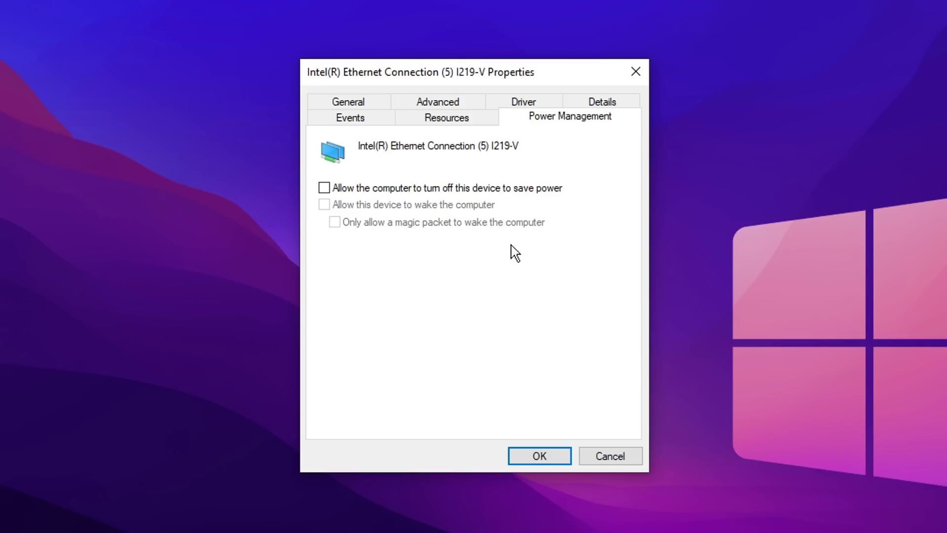
# On the adapter's Advanced tab, set Enable PME to Disabled and Energy Efficient Ethernet to Off.
pyautogui.click(456, 103)
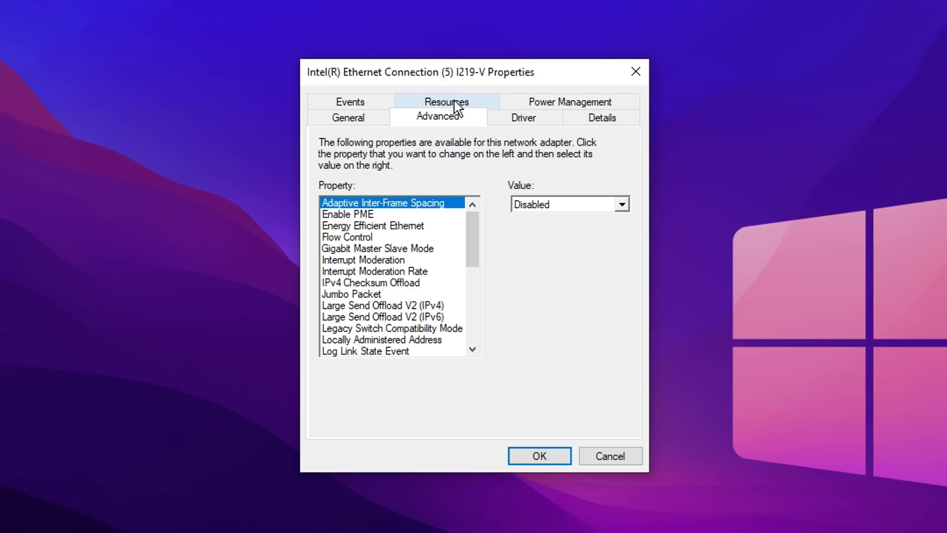
pyautogui.click(354, 216)
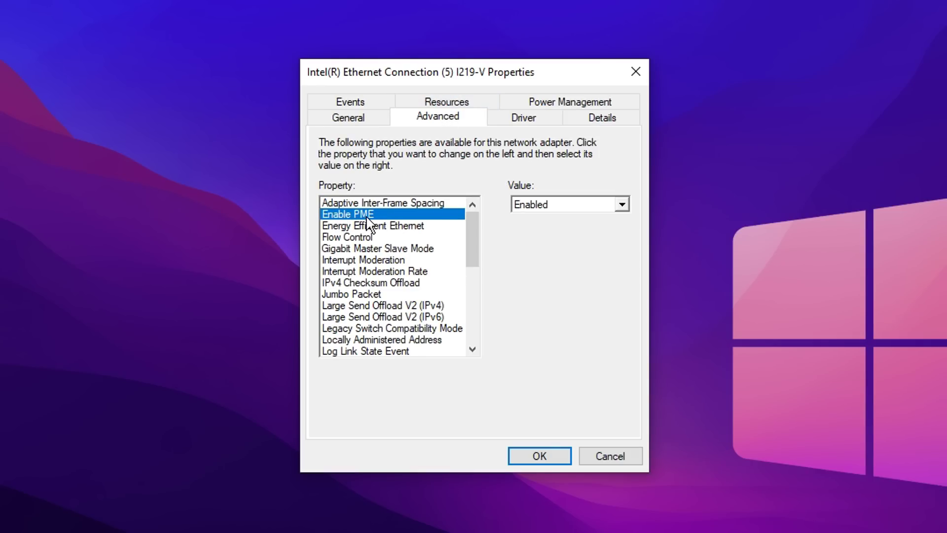
pyautogui.click(570, 204)
pyautogui.click(554, 220)
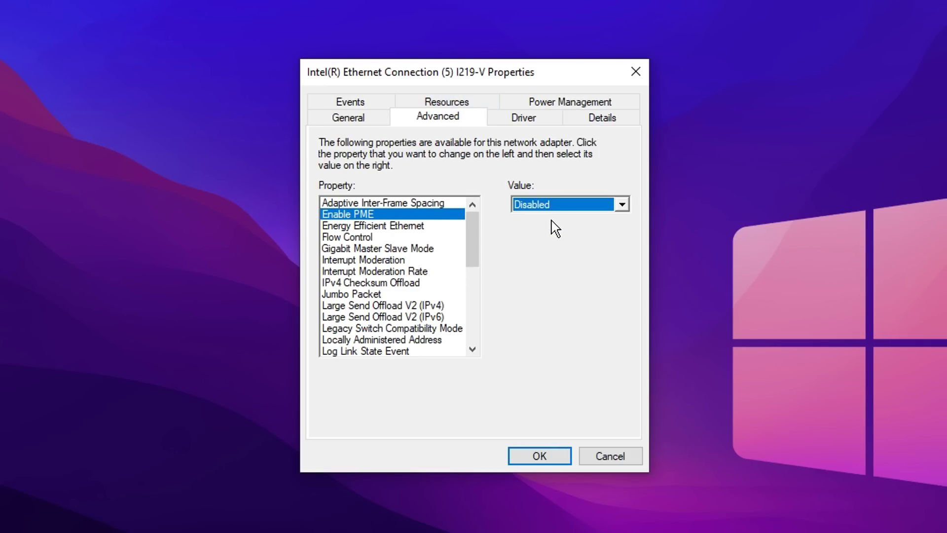
pyautogui.click(341, 228)
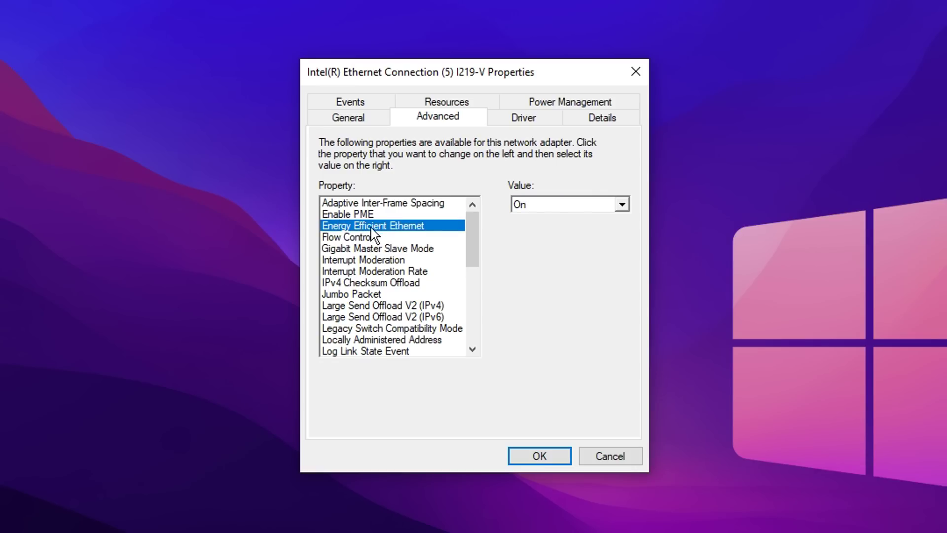
pyautogui.click(570, 204)
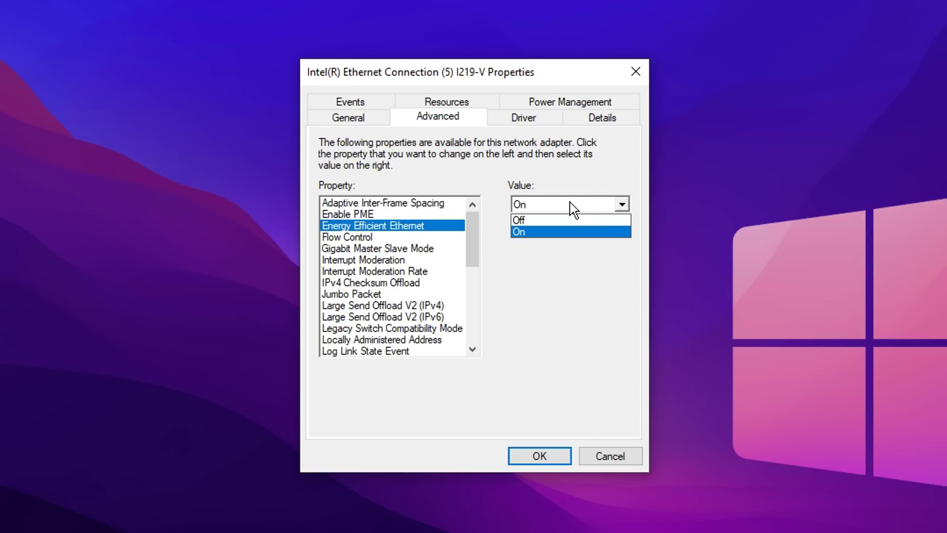
pyautogui.click(549, 220)
# Set Wake on Link Settings and Wake on Magic Packet to Disabled.
pyautogui.scroll(-6, 409, 241)
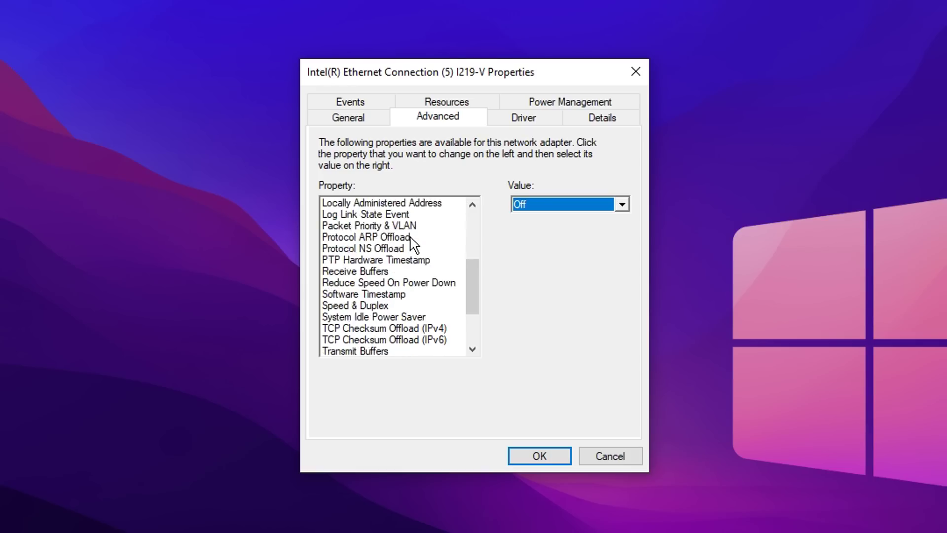
pyautogui.scroll(-1, 410, 242)
pyautogui.click(351, 327)
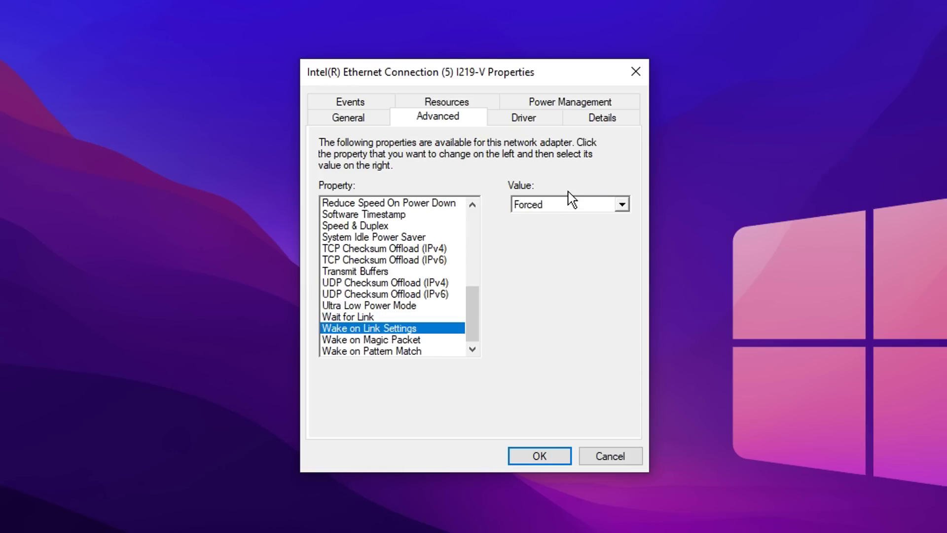
pyautogui.click(568, 202)
pyautogui.click(539, 221)
pyautogui.click(403, 339)
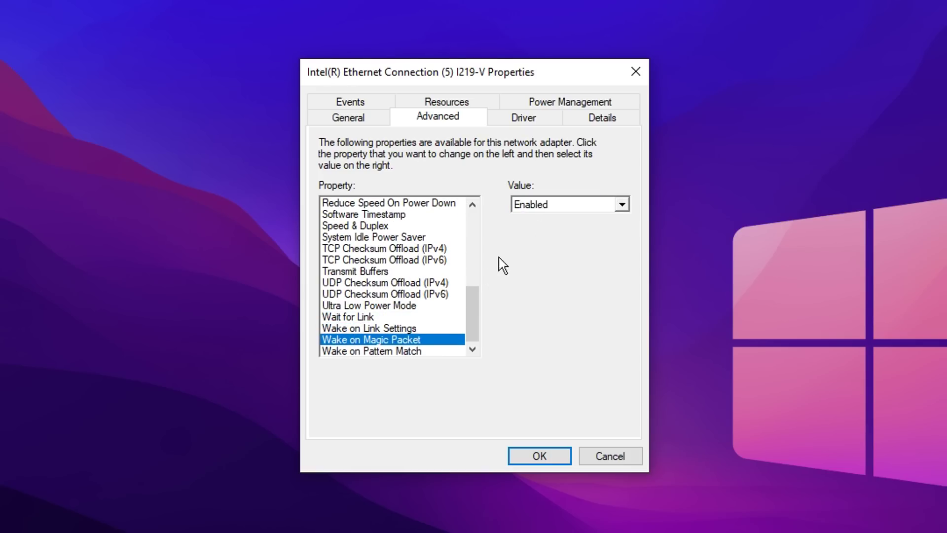
pyautogui.click(540, 206)
pyautogui.click(540, 220)
# Set Wake on Pattern Match to Disabled and confirm Wake on Link Settings is Disabled.
pyautogui.click(375, 351)
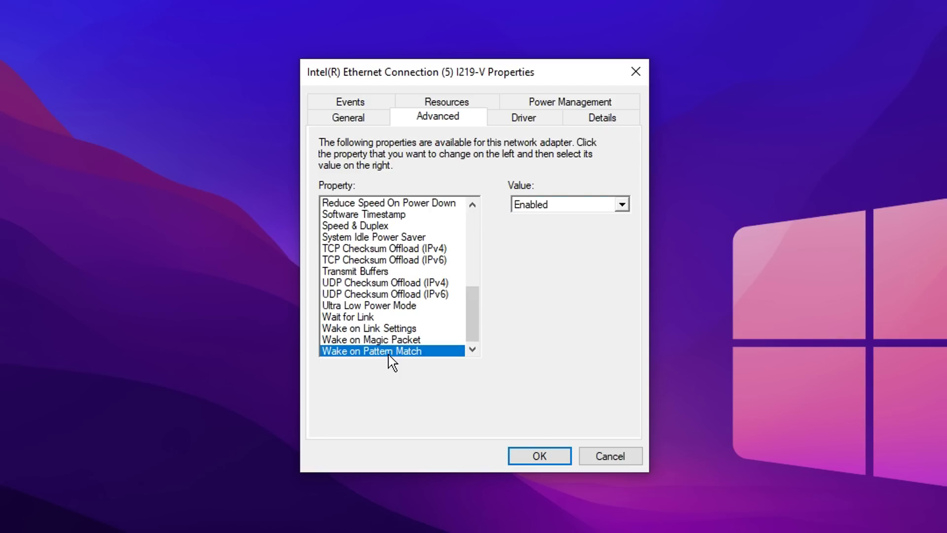
pyautogui.click(547, 204)
pyautogui.click(545, 218)
pyautogui.click(394, 328)
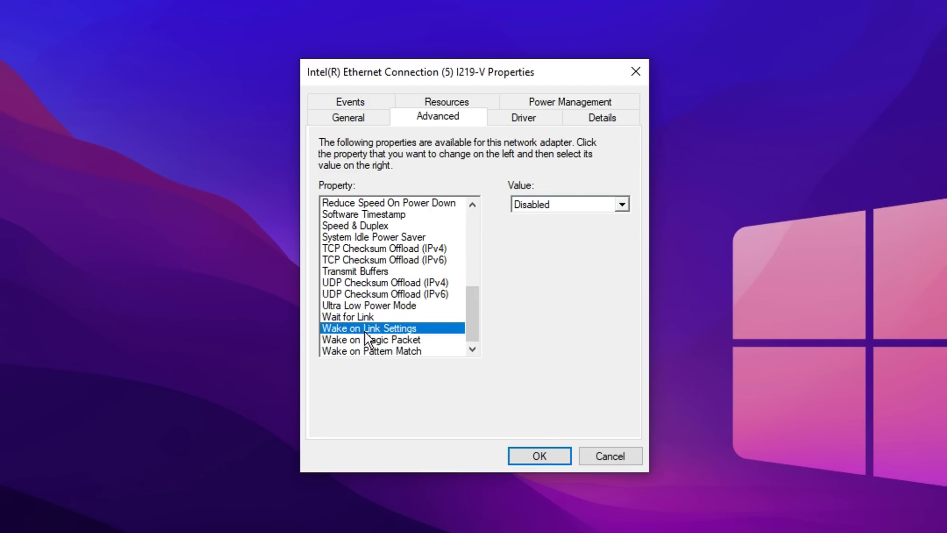
pyautogui.click(372, 352)
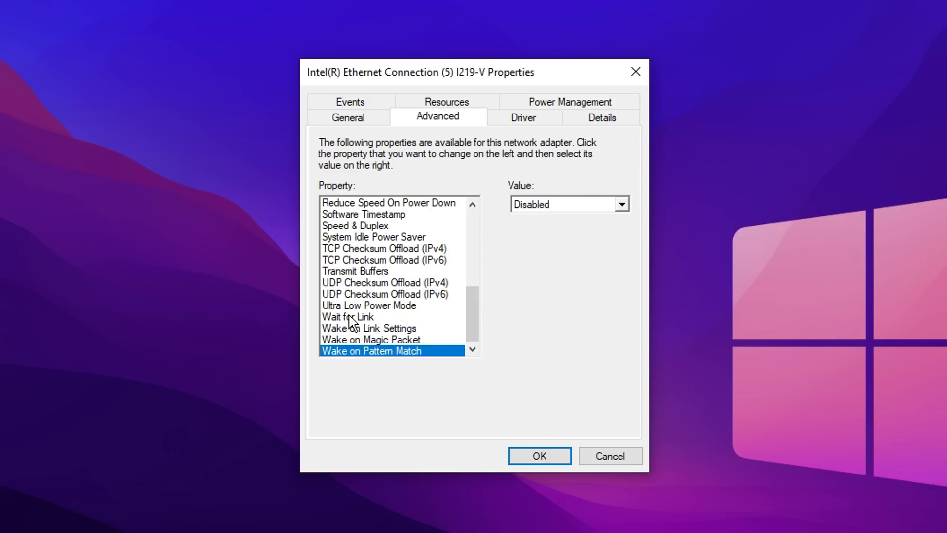
pyautogui.scroll(5, 390, 340)
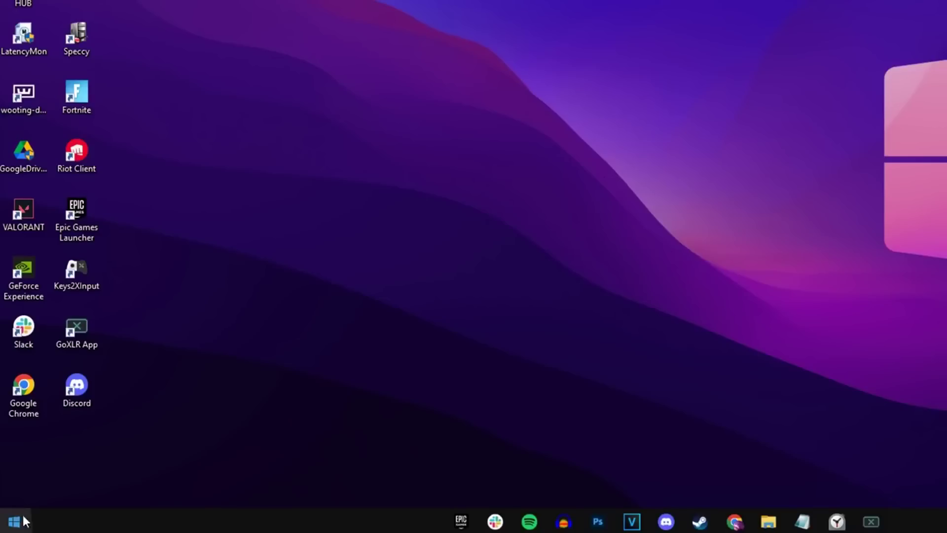
# From View network connections, enable Internet Protocol Version 4 (TCP/IPv4) on Ethernet and open its Properties.
pyautogui.click(14, 522)
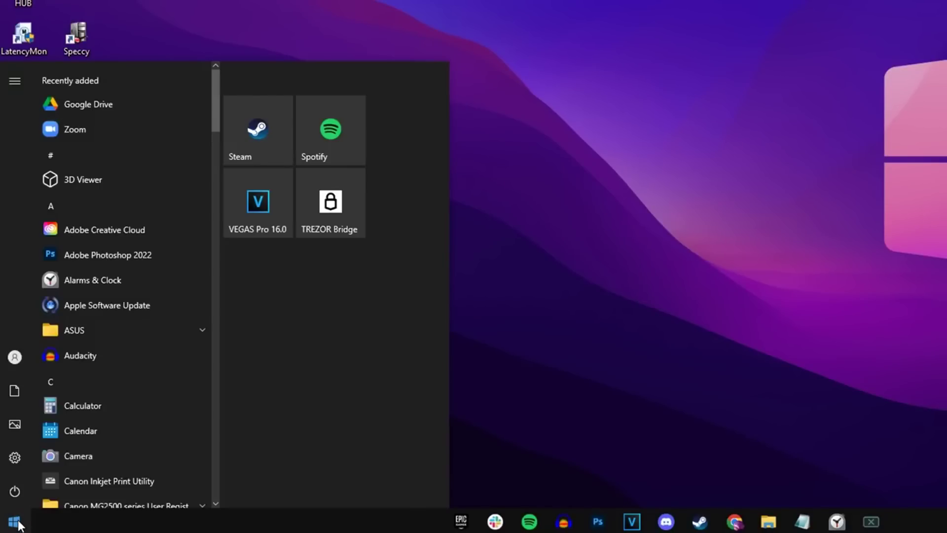
pyautogui.write('view')
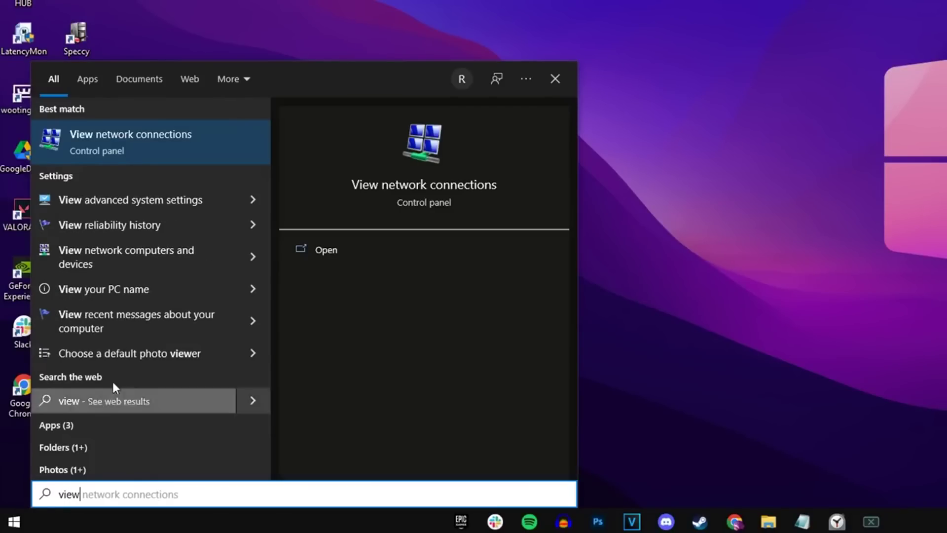
pyautogui.click(185, 143)
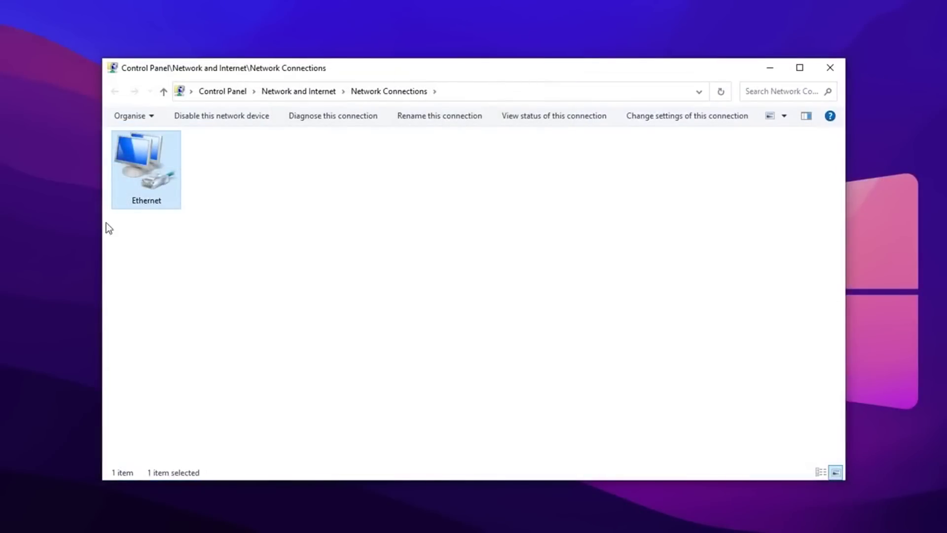
pyautogui.rightClick(145, 161)
pyautogui.click(209, 288)
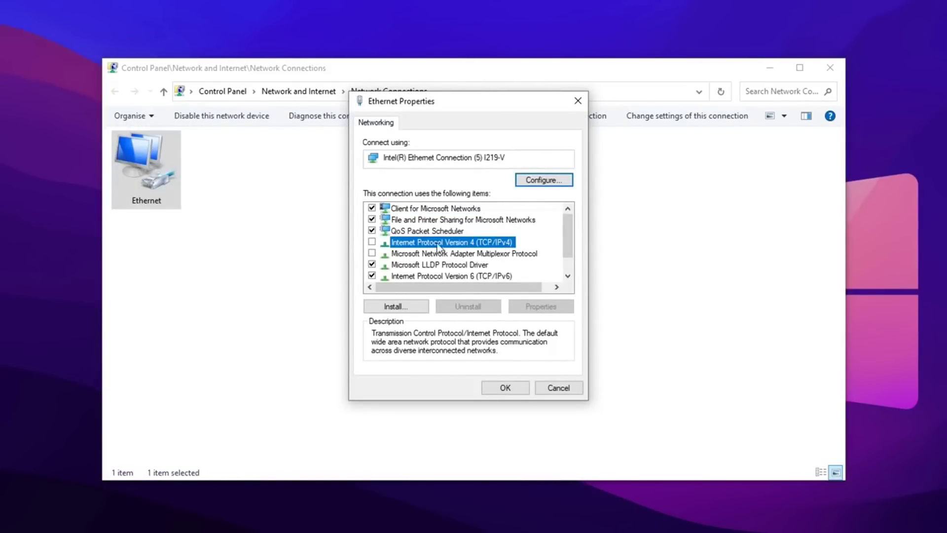
pyautogui.click(372, 241)
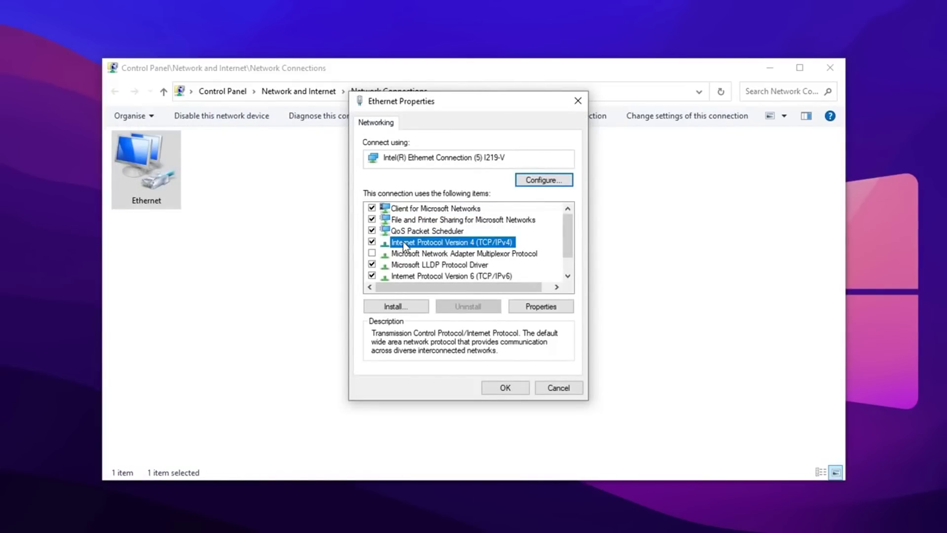
pyautogui.click(542, 307)
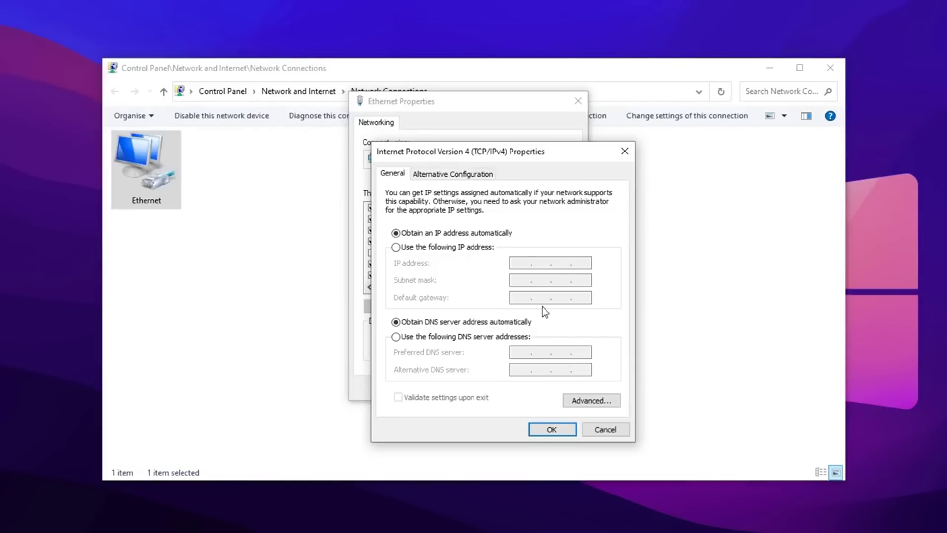
# Switch to manual DNS server addresses, entering Google's 8.8.8.8 as the preferred server.
pyautogui.moveTo(542, 151); pyautogui.dragTo(522, 103)
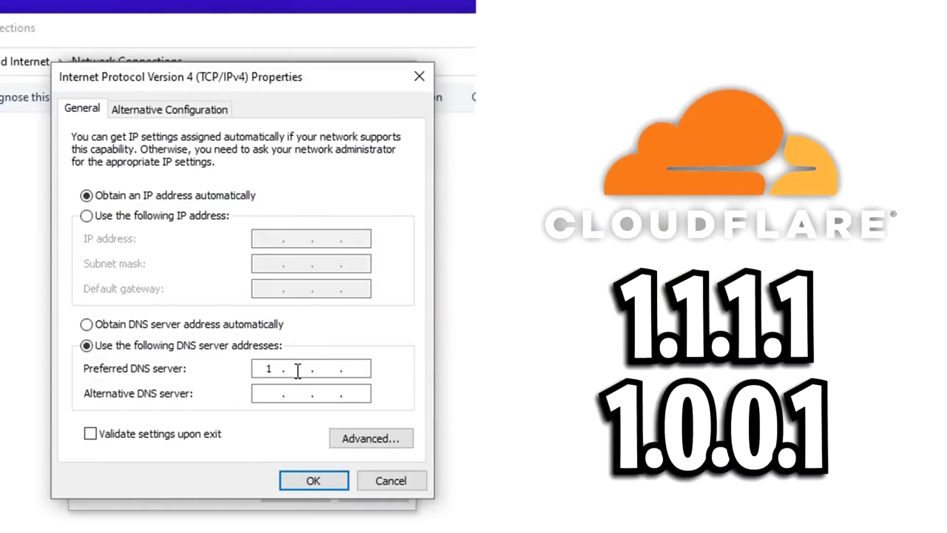
pyautogui.write('1.1')
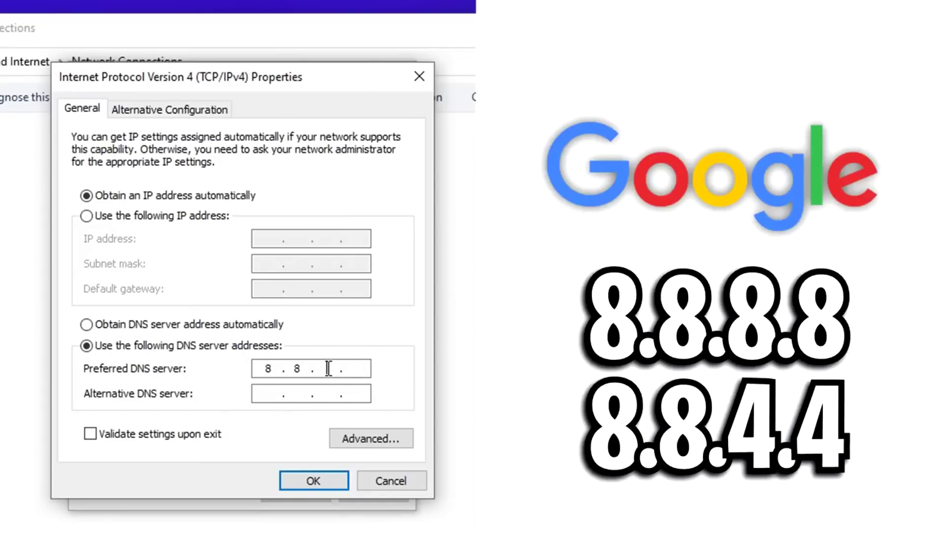
pyautogui.write('8')
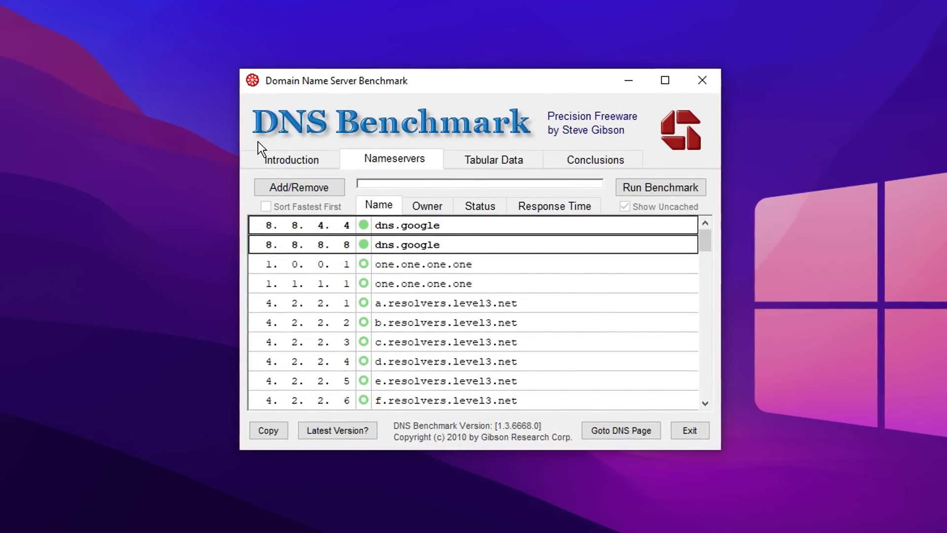
# Run the DNS Benchmark on the listed Google, Cloudflare and Level3 nameservers.
pyautogui.click(649, 186)
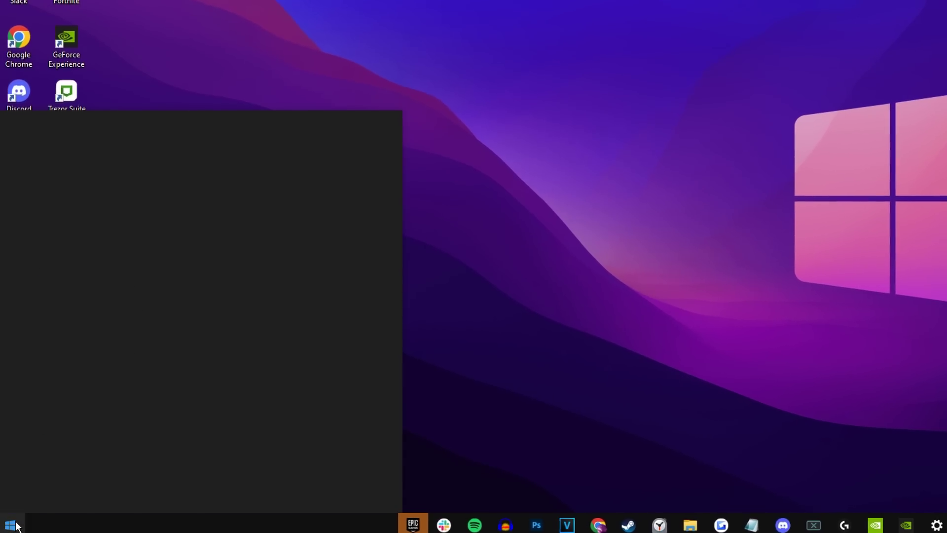
# Ping 8.8.8.8 from Command Prompt and select the 21ms average round-trip summary.
pyautogui.write('cmd')
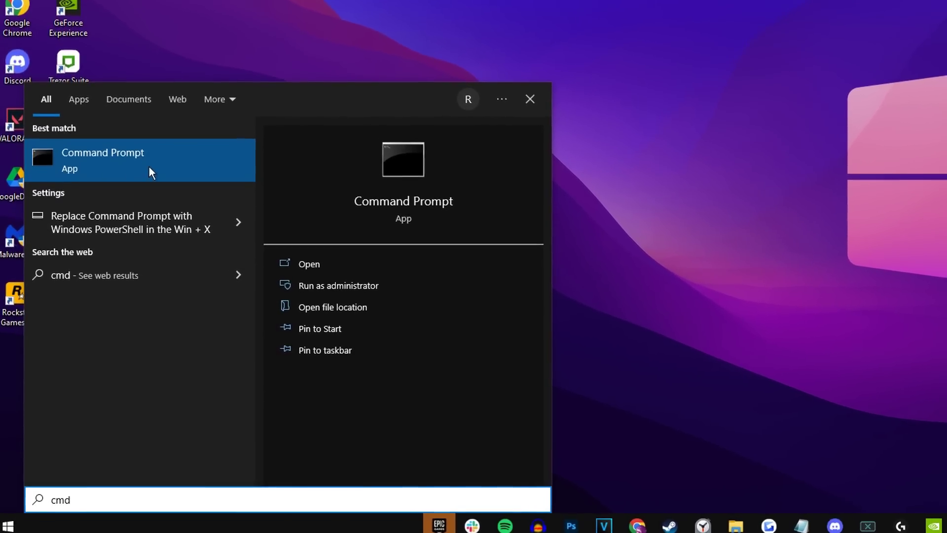
pyautogui.click(127, 165)
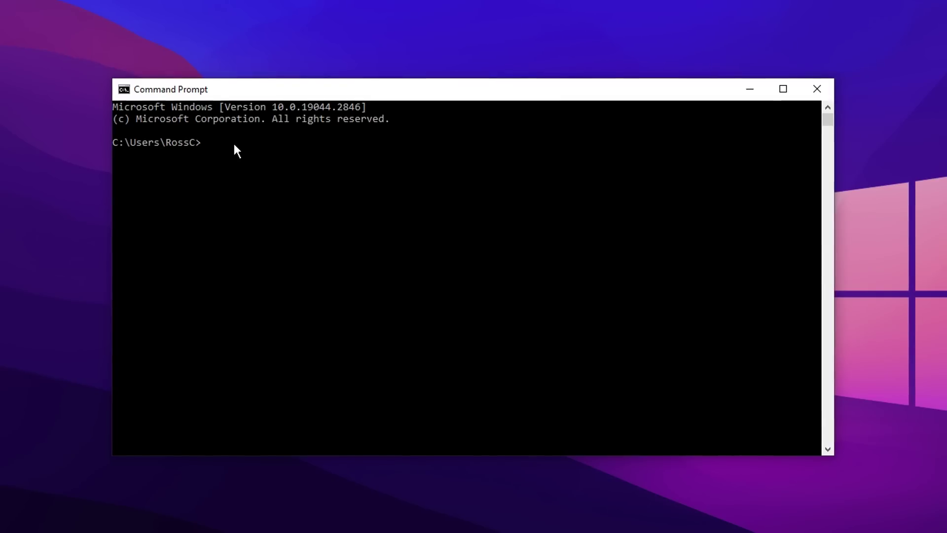
pyautogui.write('ping')
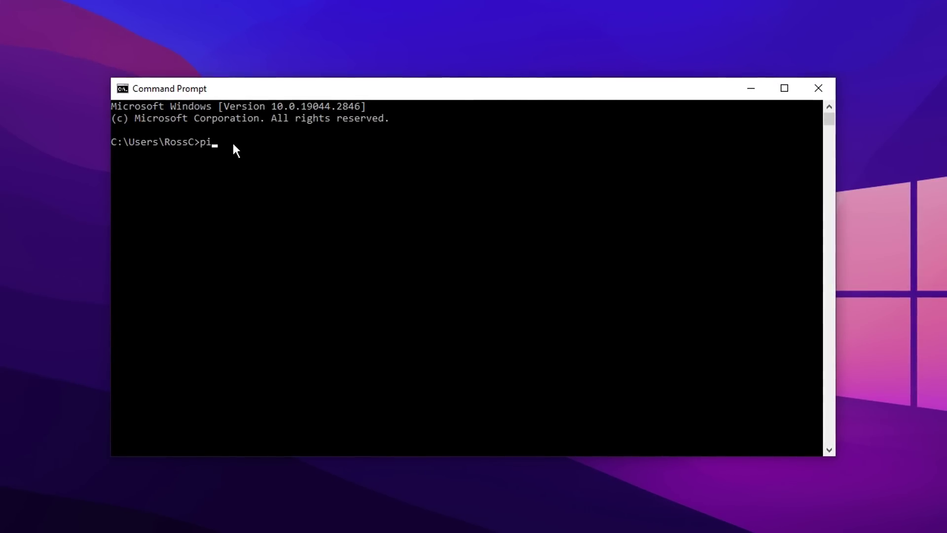
pyautogui.write(' 8.8.8')
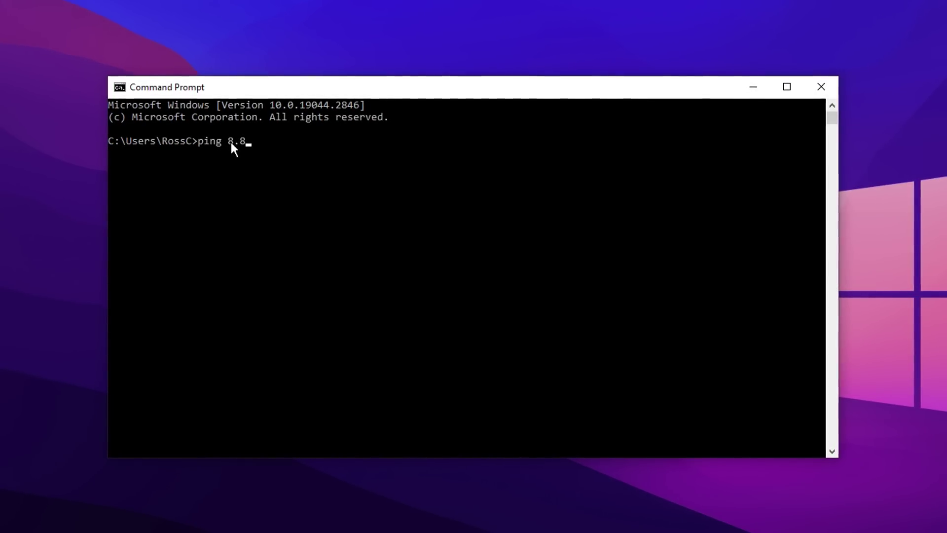
pyautogui.write('.8')
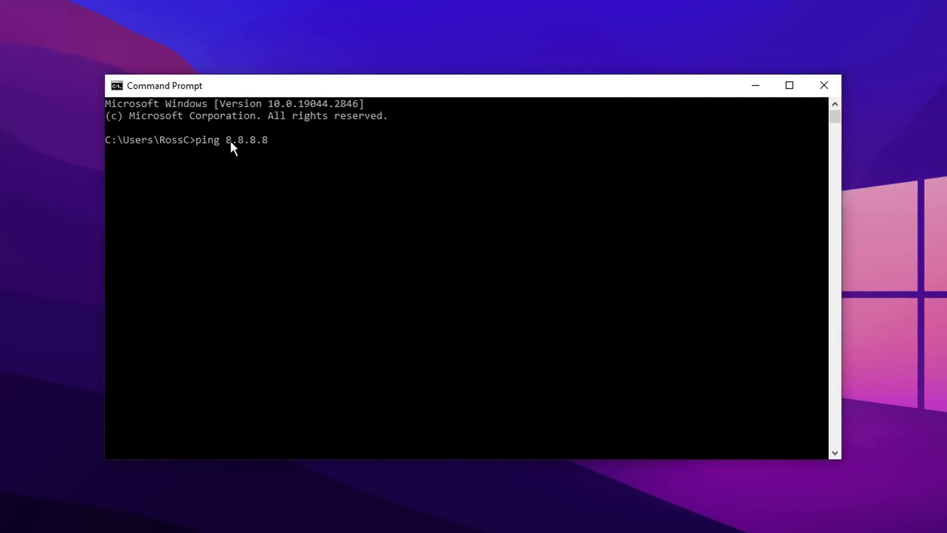
pyautogui.press('Return')
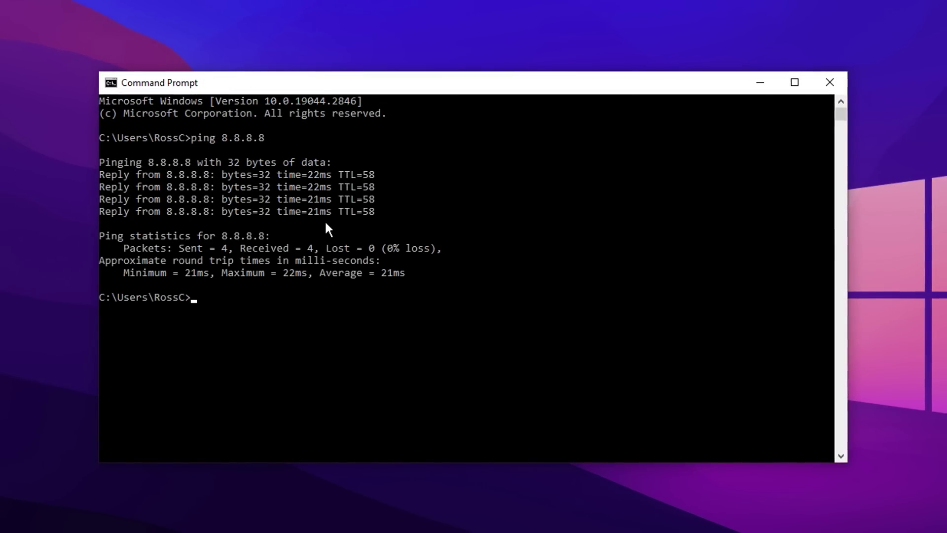
pyautogui.moveTo(422, 272); pyautogui.dragTo(179, 272)
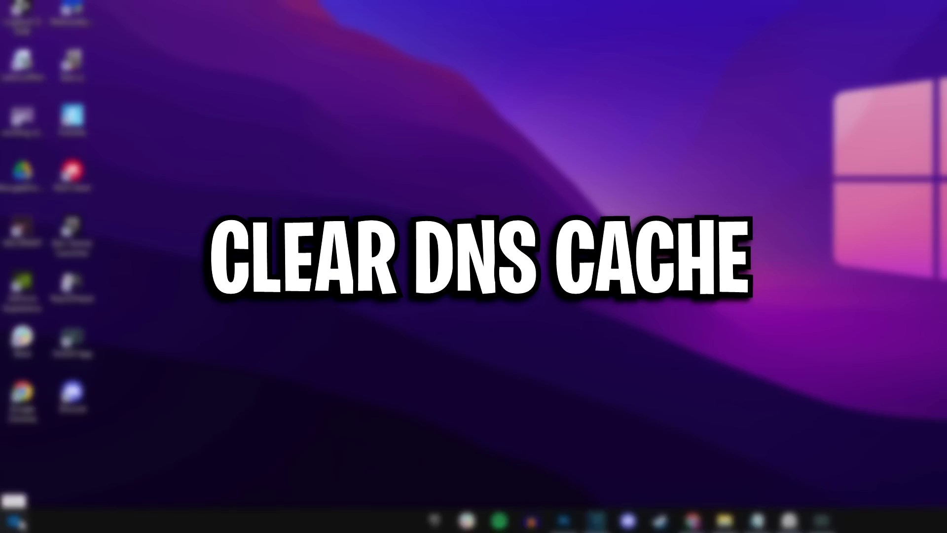
# Run ipconfig /flushdns in Command Prompt to clear the DNS resolver cache.
pyautogui.click(19, 522)
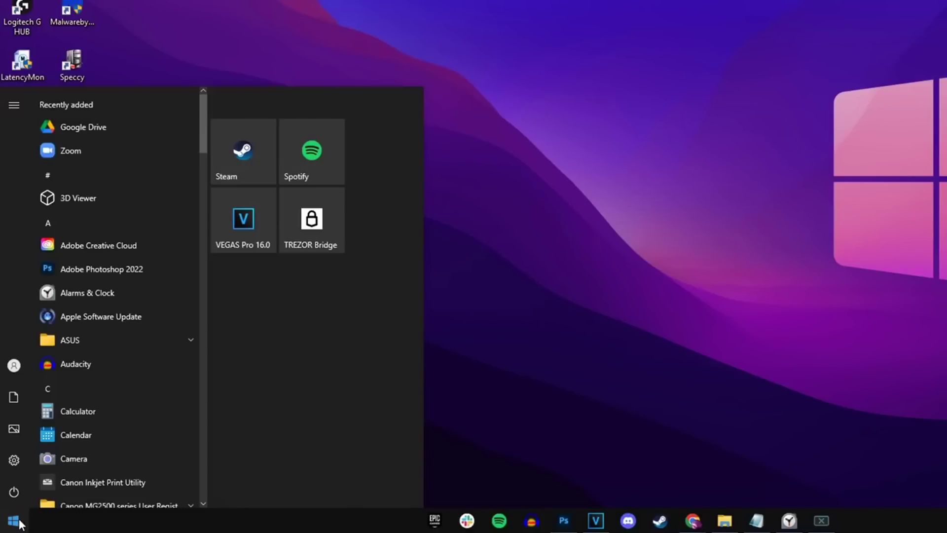
pyautogui.write('cmd')
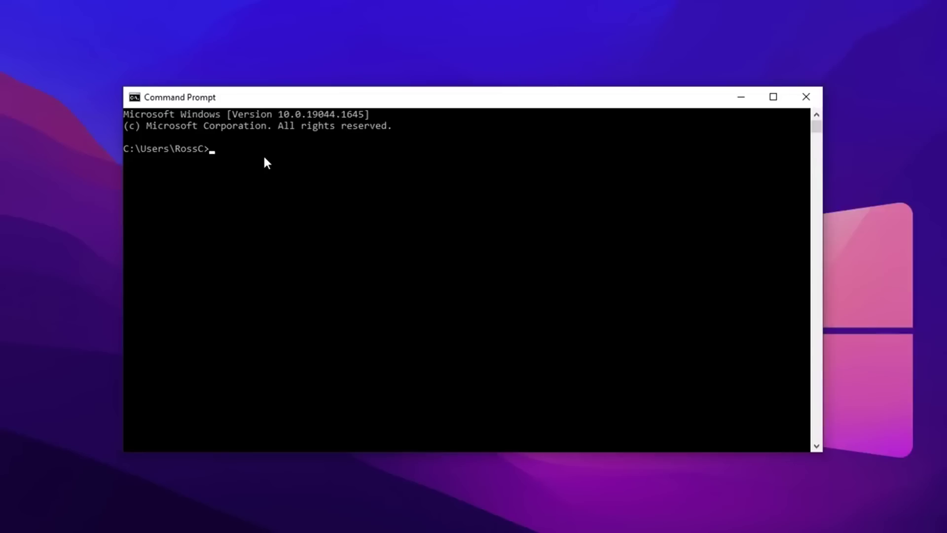
pyautogui.write('ipconfig /flushdns')
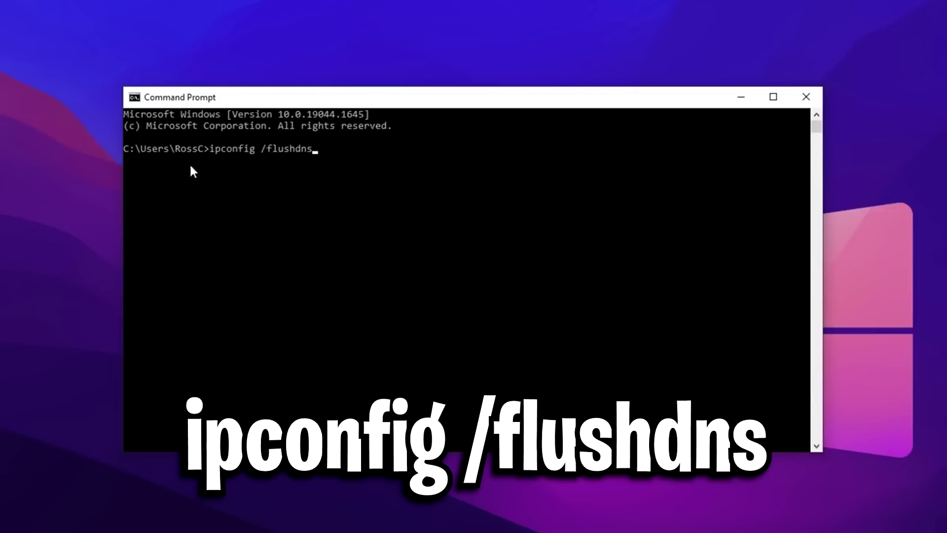
pyautogui.press('Return')
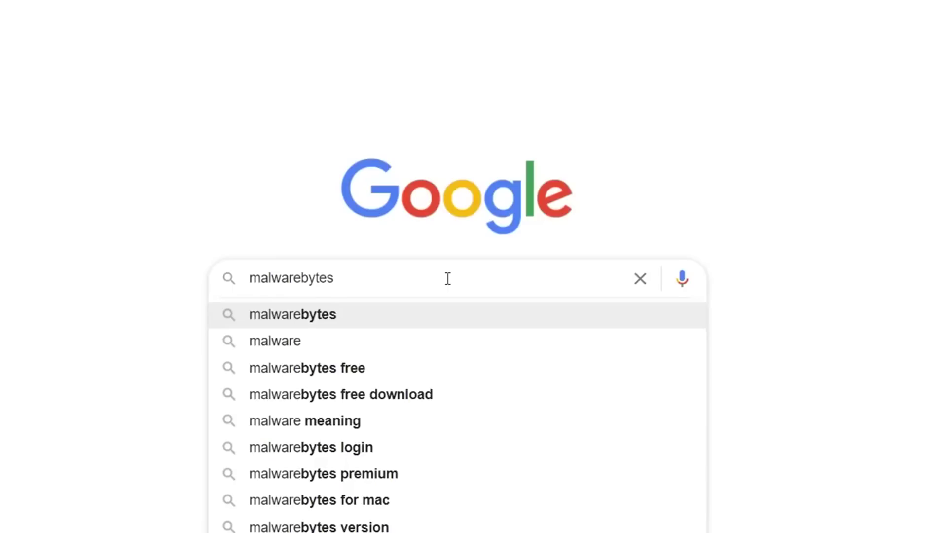
pyautogui.write('adware cle')
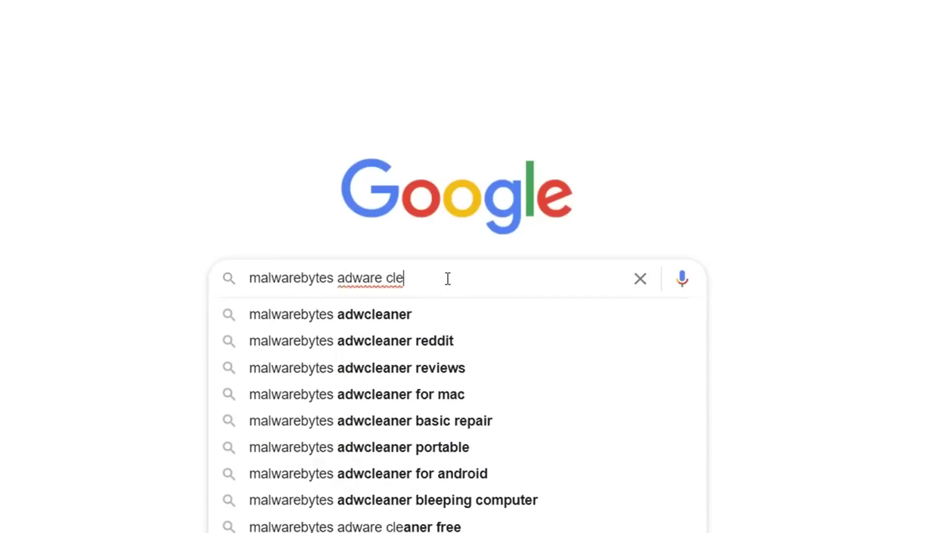
pyautogui.write('aner')
# Open Malwarebytes AdwCleaner from the Google results and run a scan, which finds no items.
pyautogui.click(421, 319)
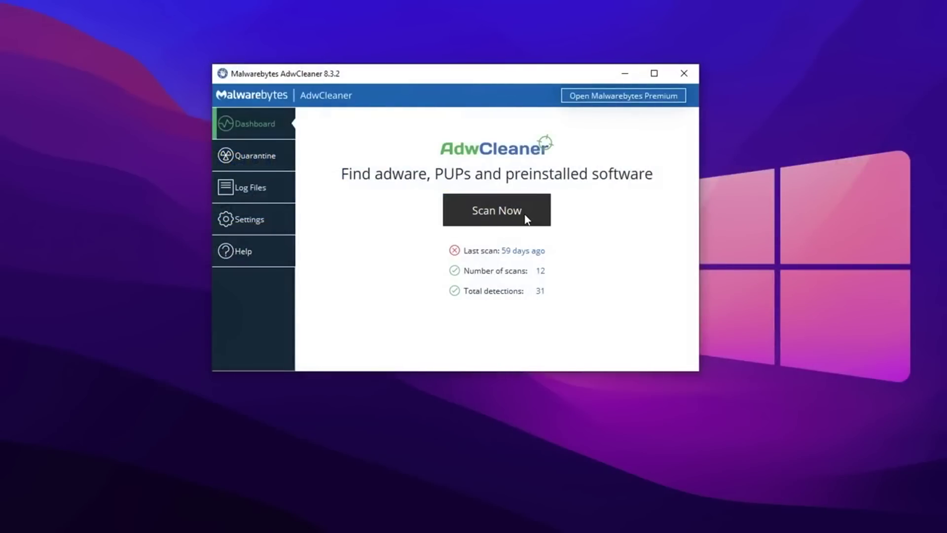
pyautogui.click(527, 218)
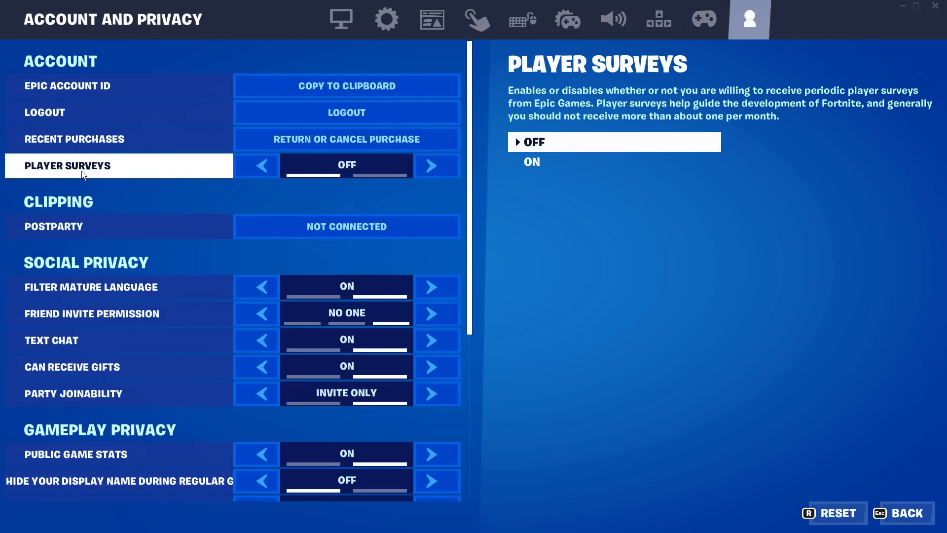
# Scroll through Fortnite's Account and Privacy options, leaving the social and gameplay settings unchanged.
pyautogui.scroll(-2, 362, 294)
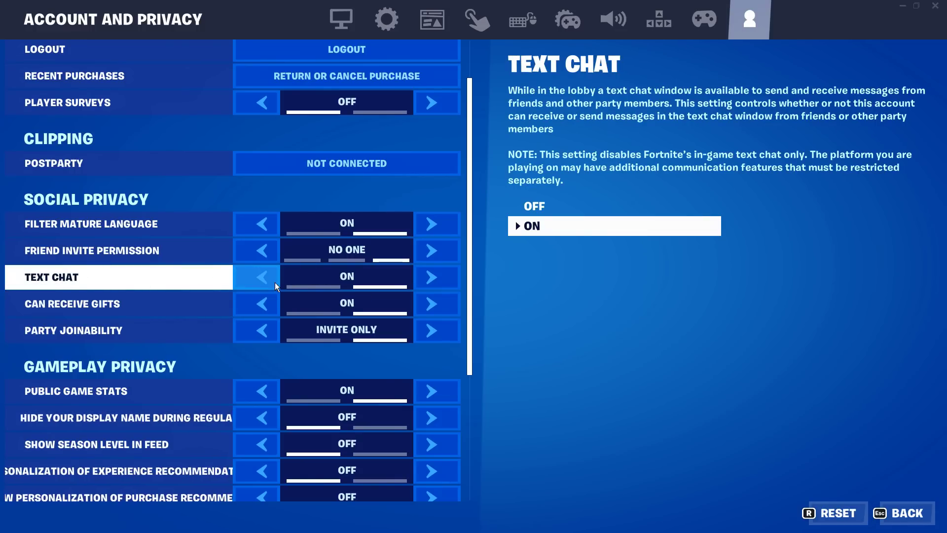
pyautogui.scroll(-2, 323, 281)
pyautogui.scroll(-2, 324, 280)
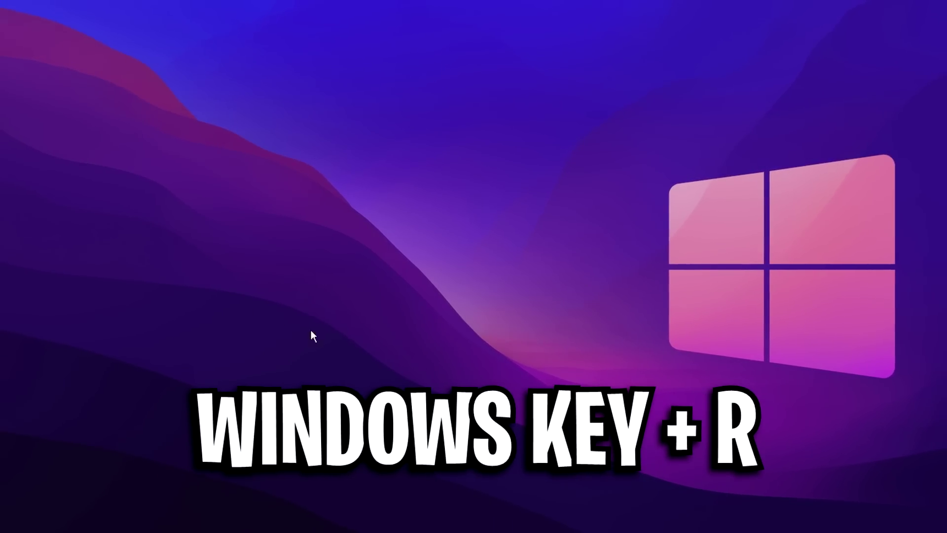
# Open the EpicGamesLauncher folder inside AppData\Local through the Run box.
pyautogui.press('super+r')
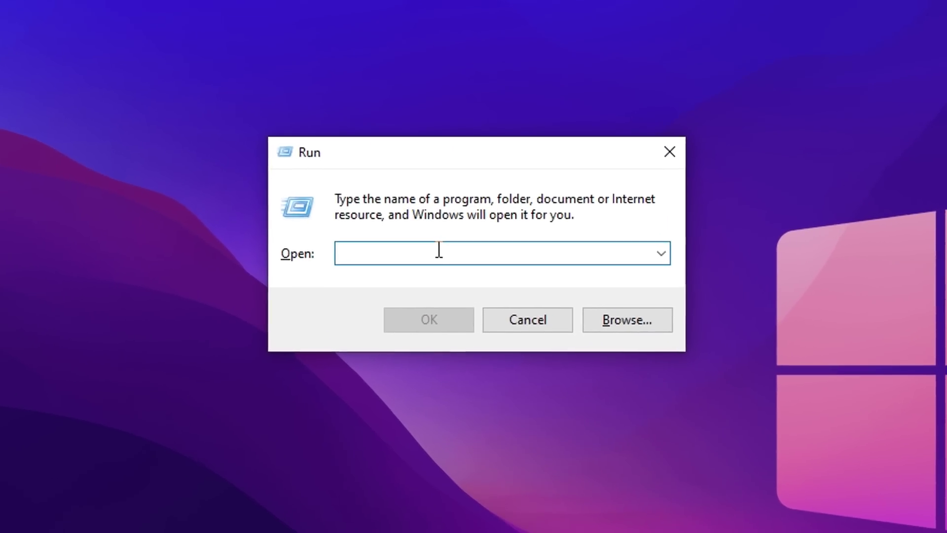
pyautogui.write('%localappdata%')
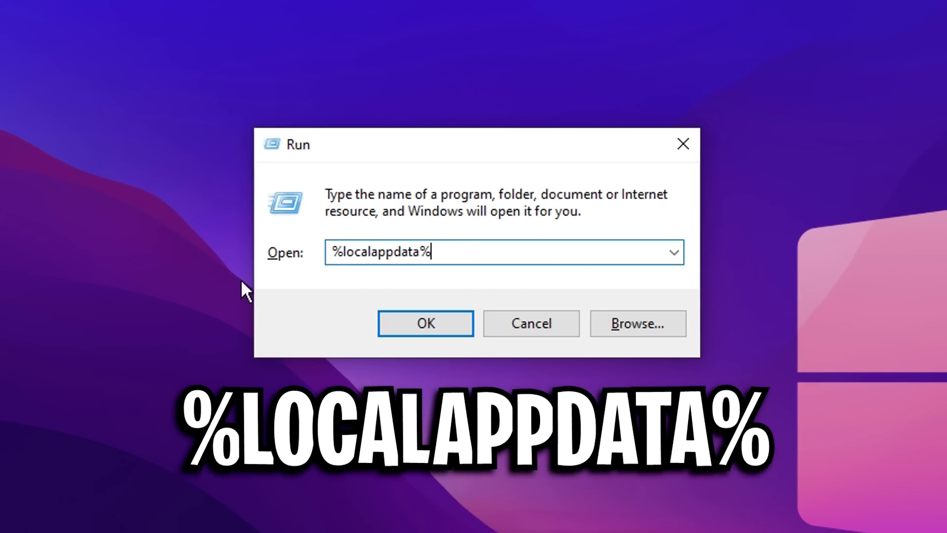
pyautogui.click(448, 324)
pyautogui.write('epicg')
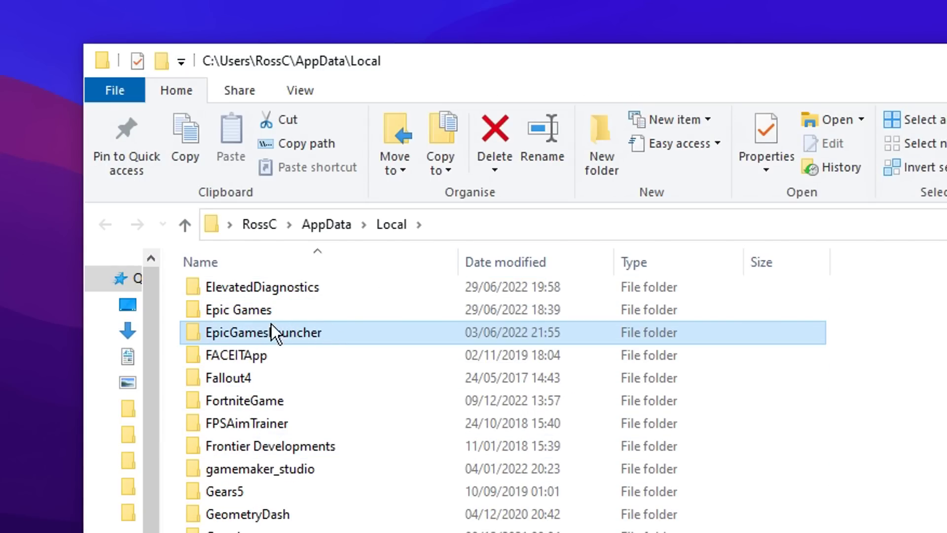
pyautogui.doubleClick(380, 335)
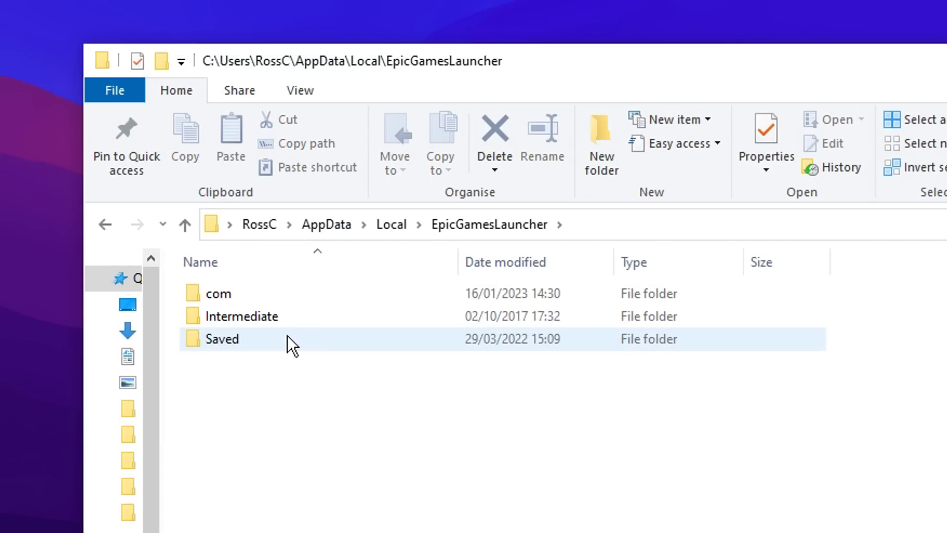
# Go into Saved\Config\Windows and open Engine.ini for editing in Notepad.
pyautogui.doubleClick(363, 344)
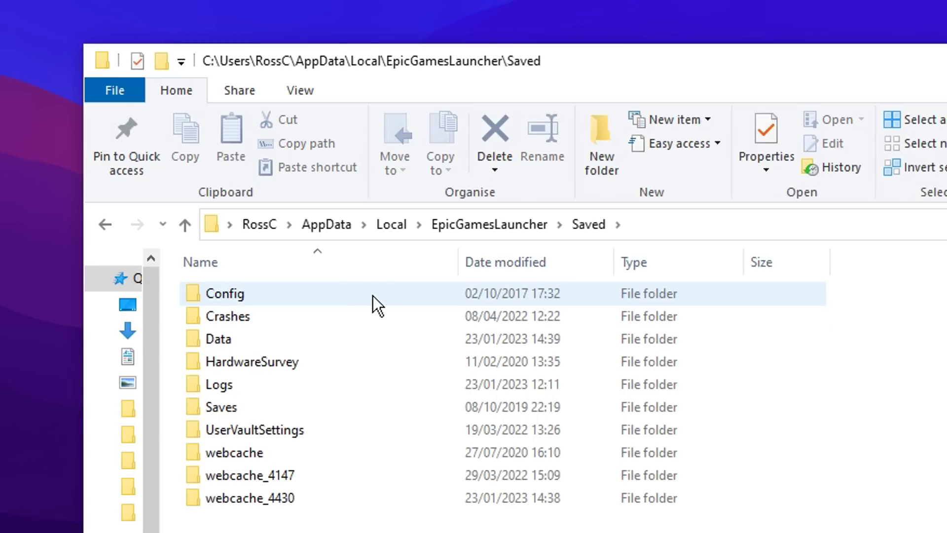
pyautogui.doubleClick(372, 295)
pyautogui.doubleClick(378, 316)
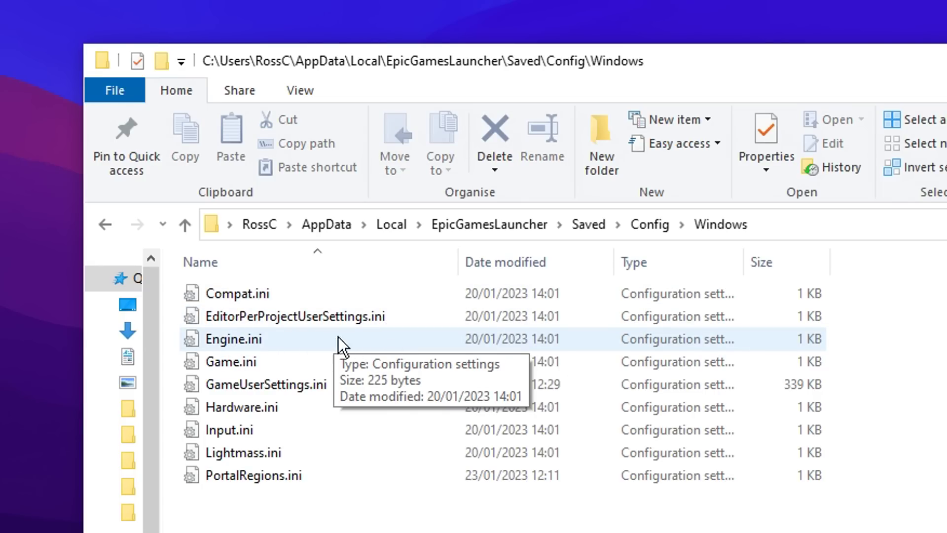
pyautogui.rightClick(324, 338)
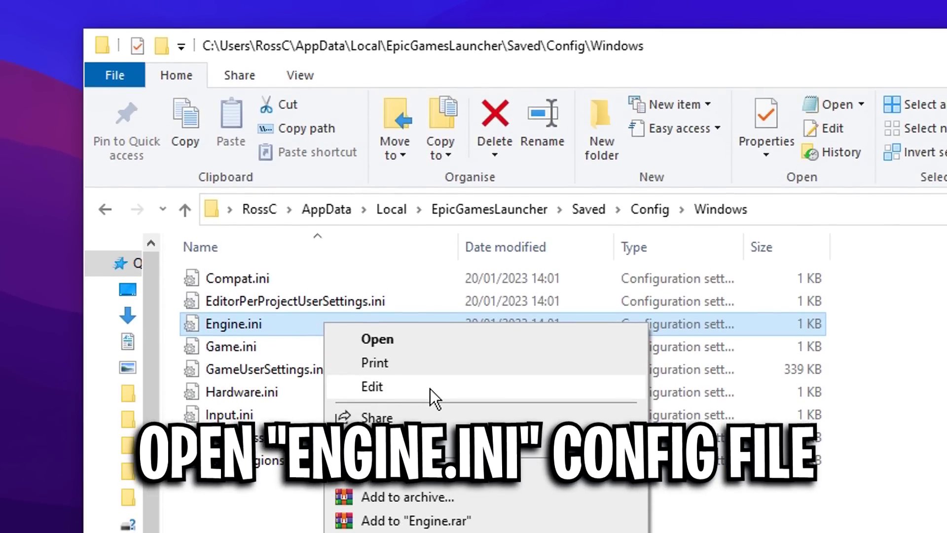
pyautogui.click(430, 388)
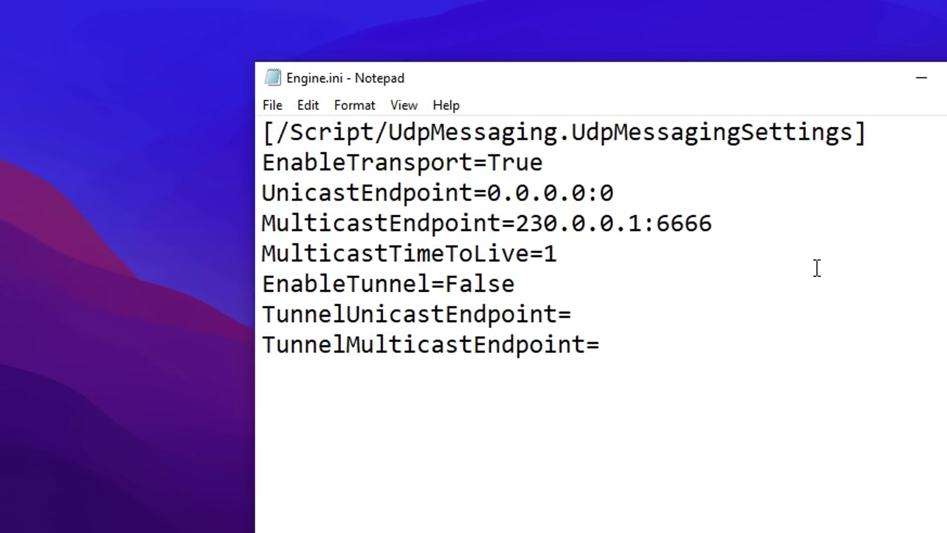
# Replace Engine.ini's UdpMessaging text with [HTTP] timeouts of 10 and [Portal.BuildPatch] settings, then save.
pyautogui.moveTo(711, 403); pyautogui.dragTo(252, 81)
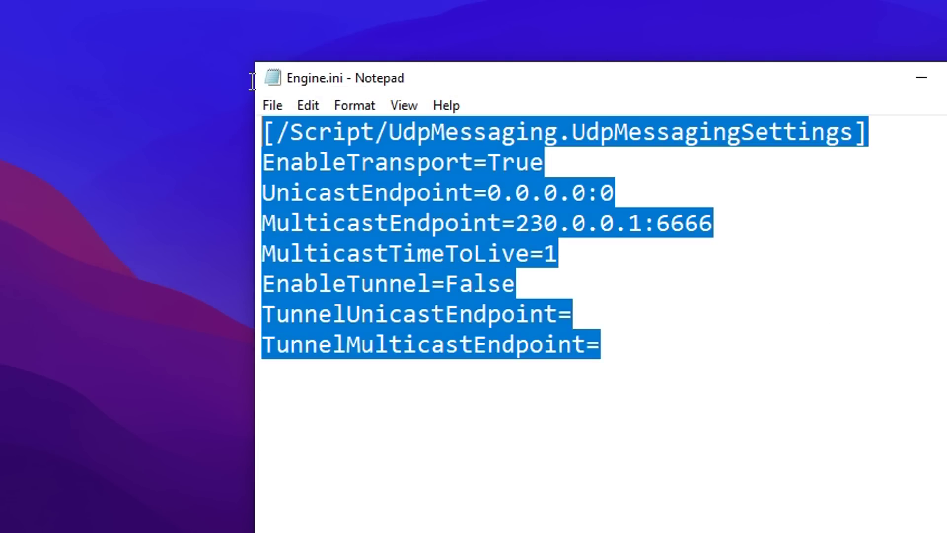
pyautogui.press('Delete')
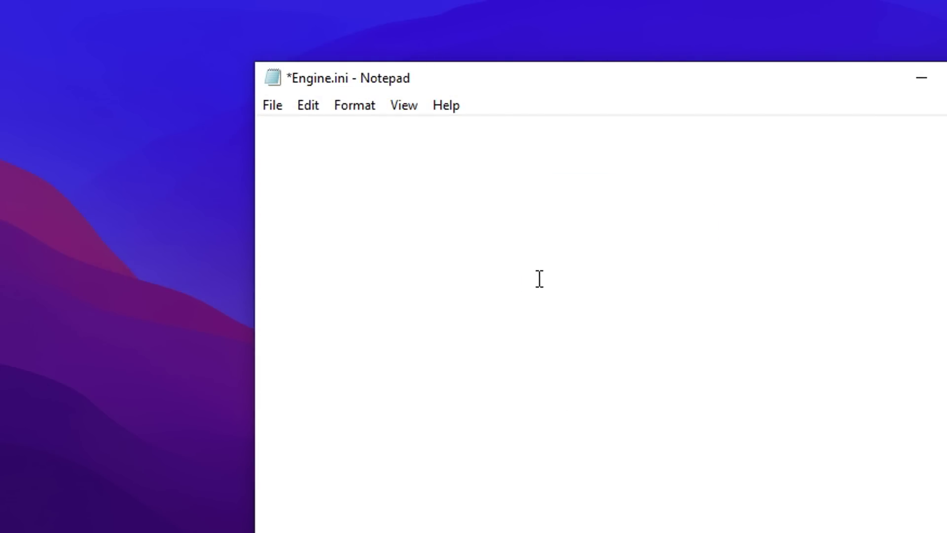
pyautogui.write('[HTTP] HttpTimeout=10 HttpConnectionTimeout=10 HttpReceiveTimeout=10 HttpSendTimeout=10  [Portal.BuildPatch] ChunkDownloads=3 ChunkRetries=20 RetryTime=0.5')
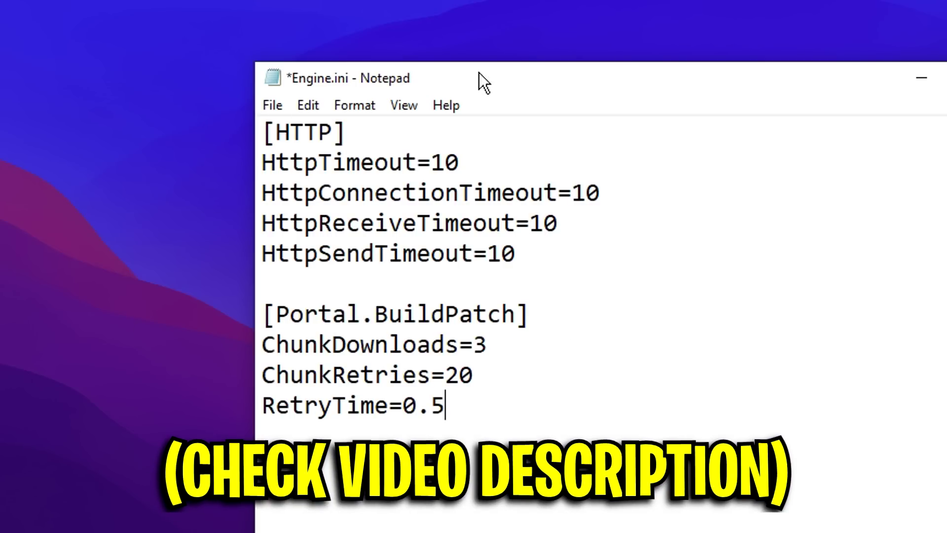
pyautogui.click(273, 105)
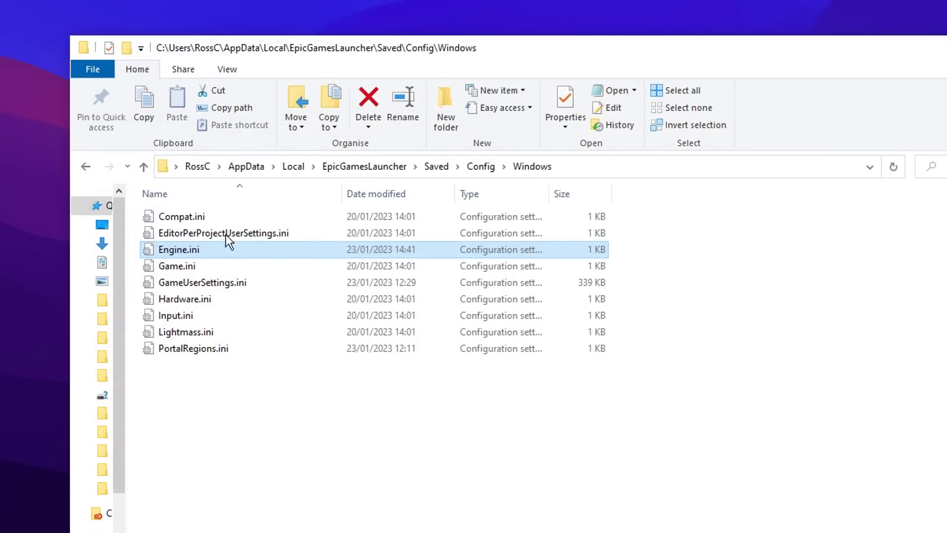
pyautogui.moveTo(212, 247)
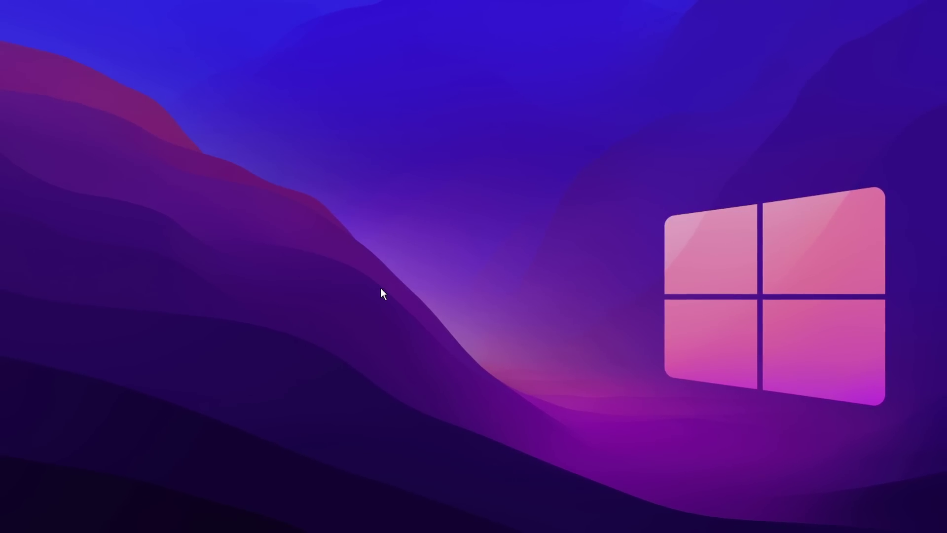
# Set the EpicGamesLauncher.exe process to High priority in Task Manager's Details list.
pyautogui.hotkey('ctrl', 'alt', 'Delete')
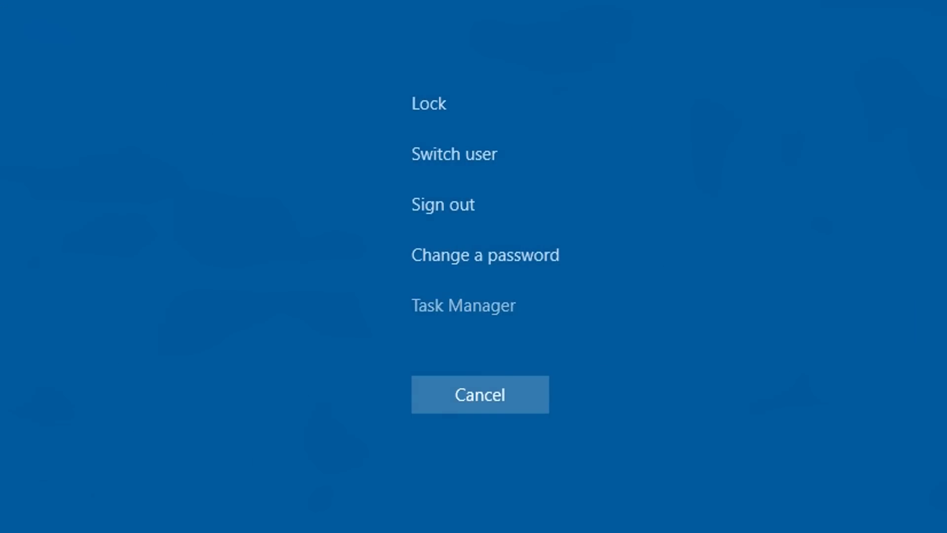
pyautogui.click(463, 305)
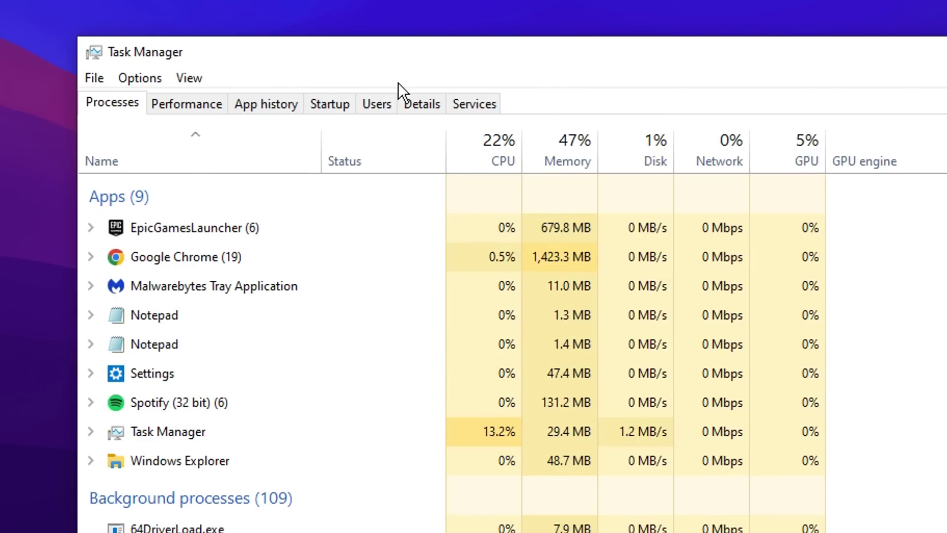
pyautogui.click(417, 103)
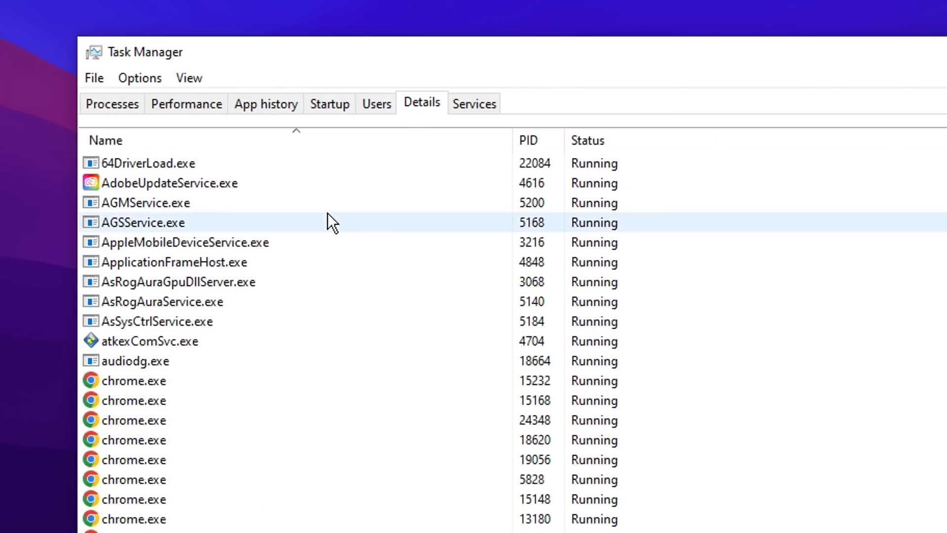
pyautogui.write('epic')
pyautogui.scroll(2, 222, 202)
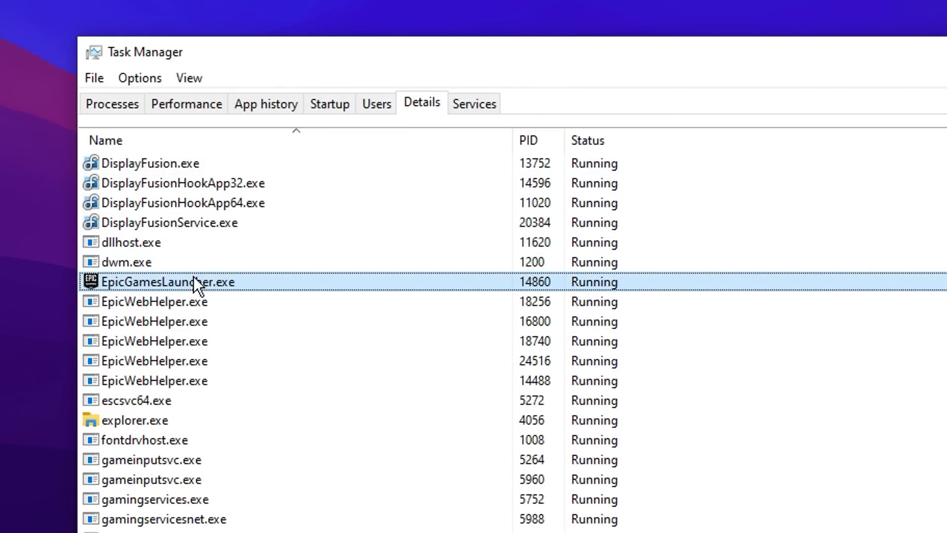
pyautogui.rightClick(257, 281)
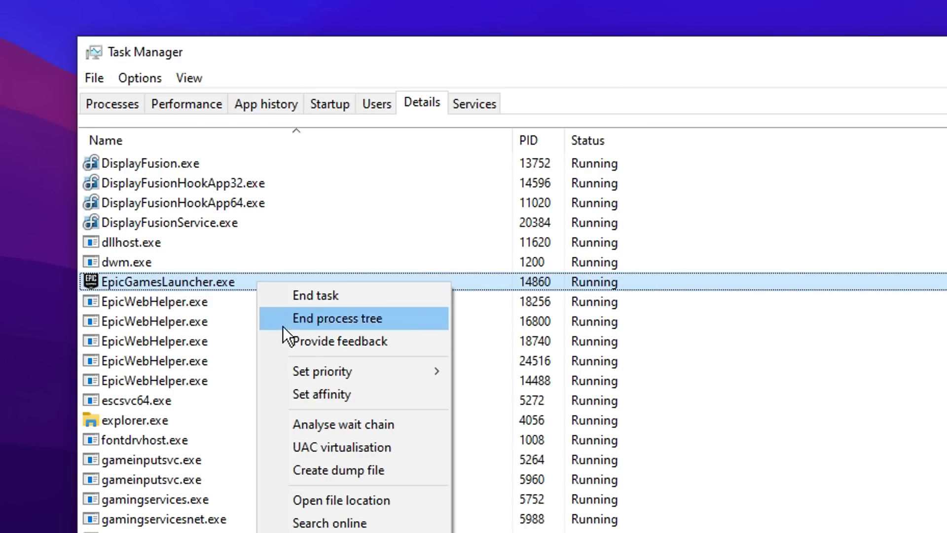
pyautogui.moveTo(330, 376)
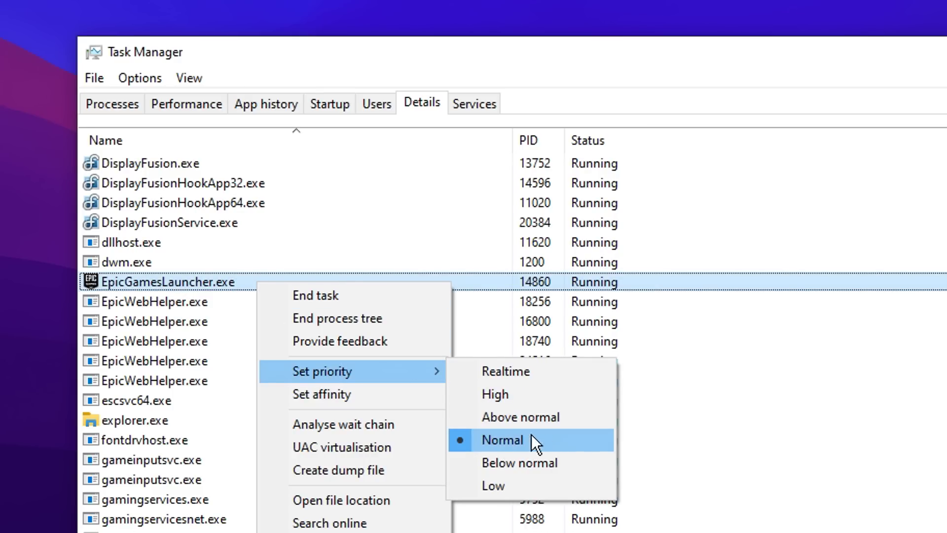
pyautogui.click(531, 395)
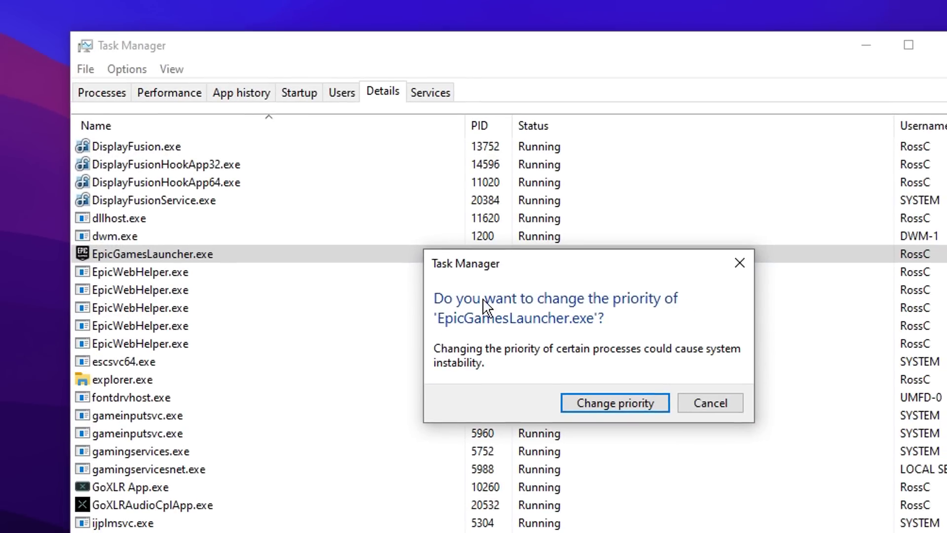
pyautogui.click(647, 405)
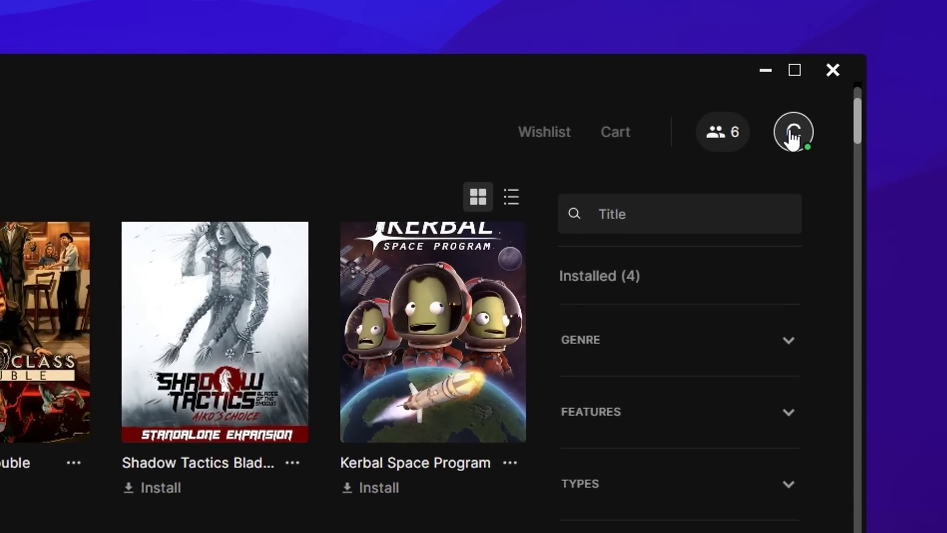
# Open the Epic Games Launcher settings from the account menu, where Throttle Downloads is unchecked.
pyautogui.click(838, 70)
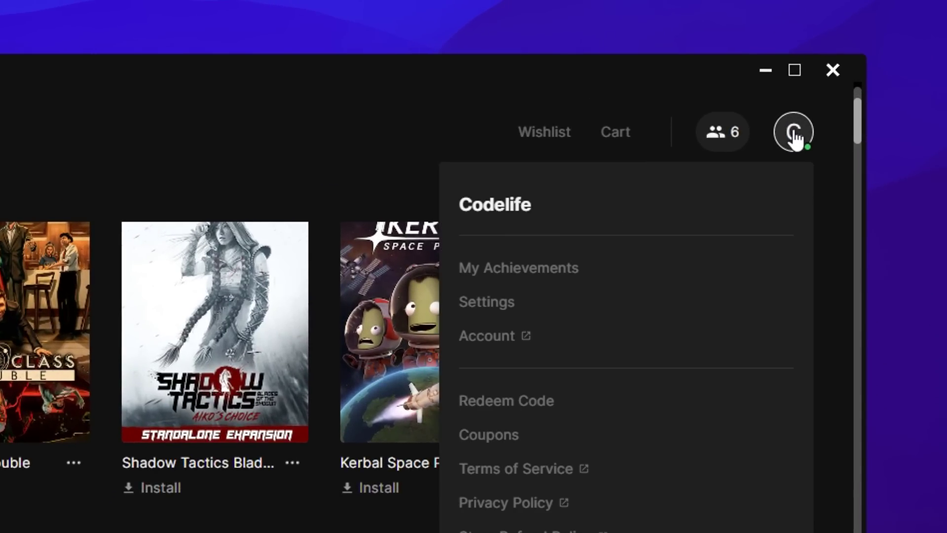
pyautogui.click(496, 316)
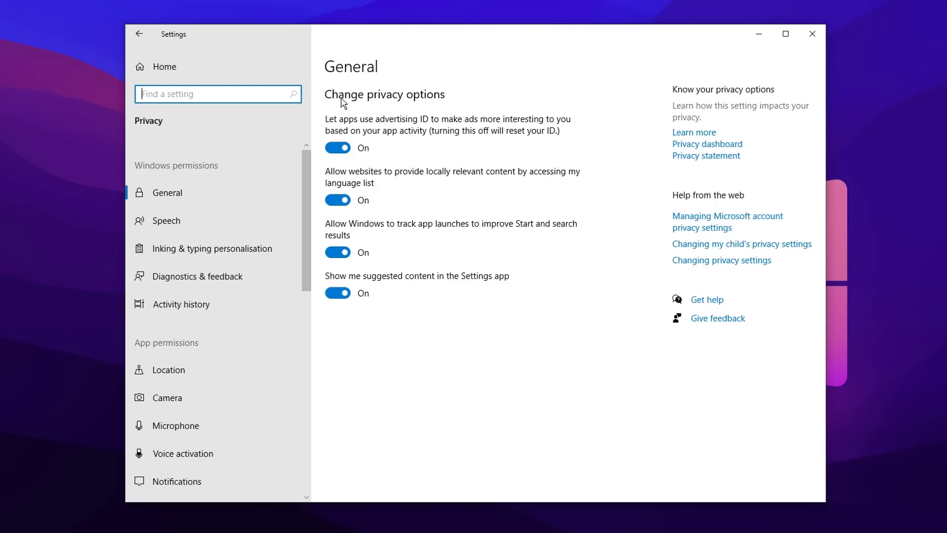
# Turn off the advertising ID, website language-list access and app-launch tracking privacy options.
pyautogui.click(342, 147)
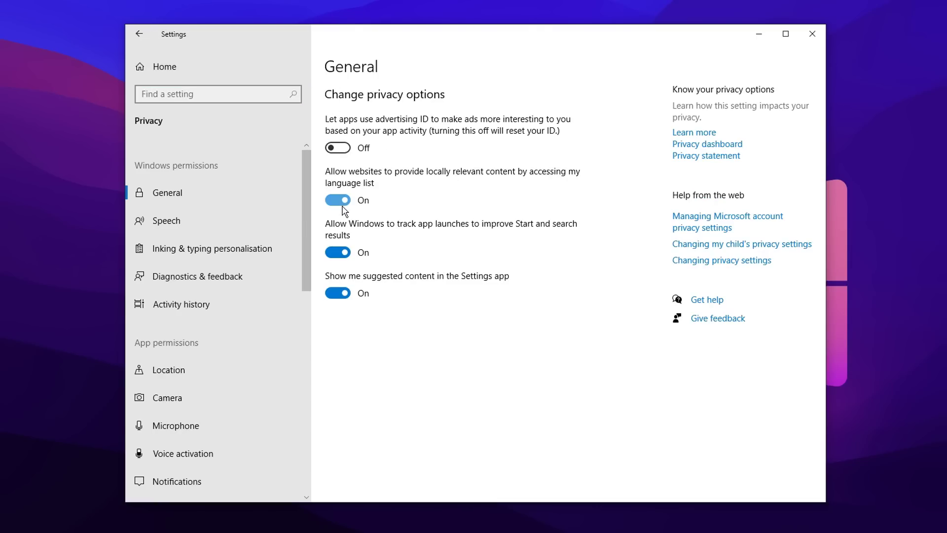
pyautogui.click(342, 200)
pyautogui.click(342, 252)
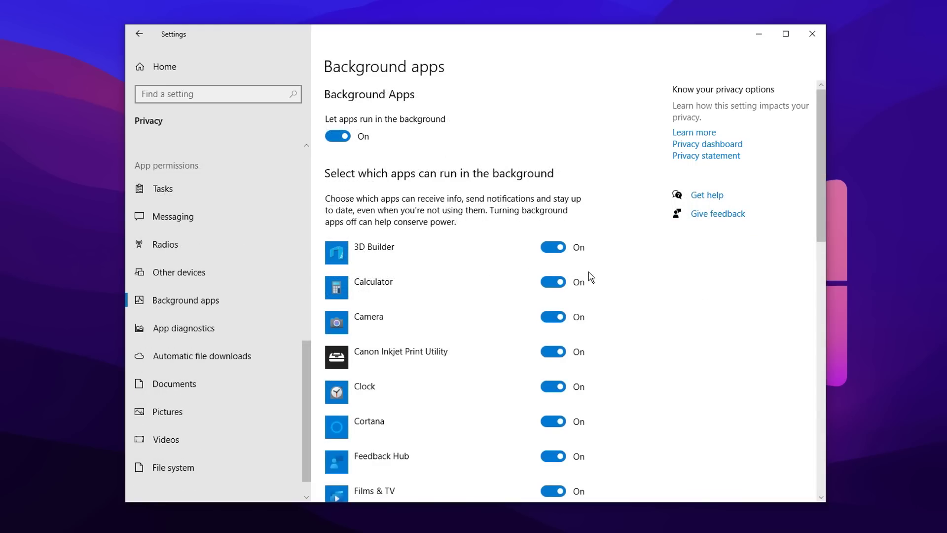
# Switch 'Let apps run in the background' off for all apps.
pyautogui.scroll(-8, 482, 259)
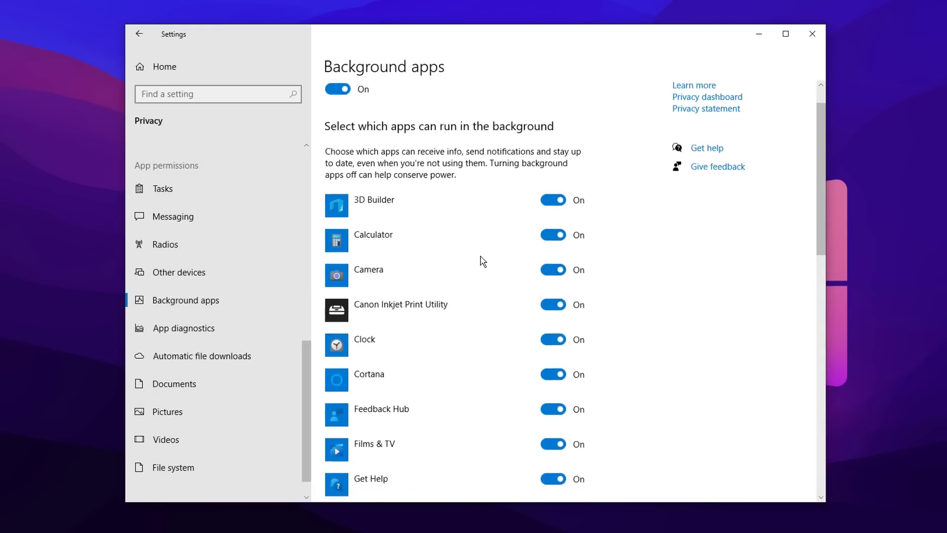
pyautogui.scroll(-6, 474, 280)
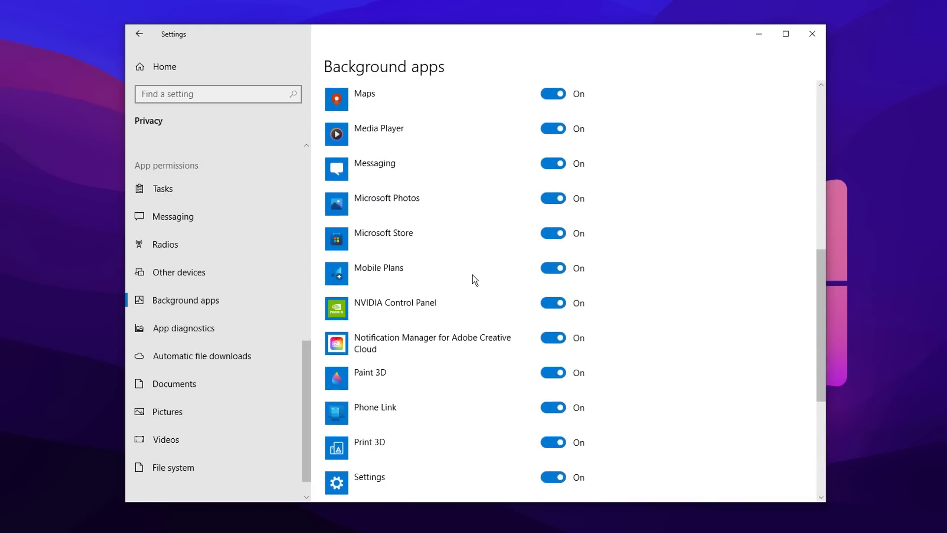
pyautogui.scroll(5, 474, 279)
pyautogui.scroll(10, 474, 279)
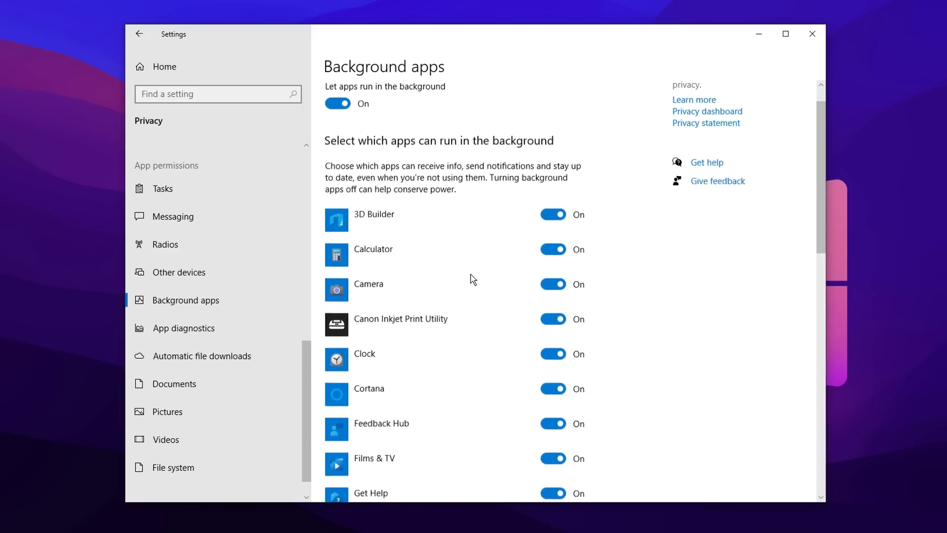
pyautogui.click(337, 136)
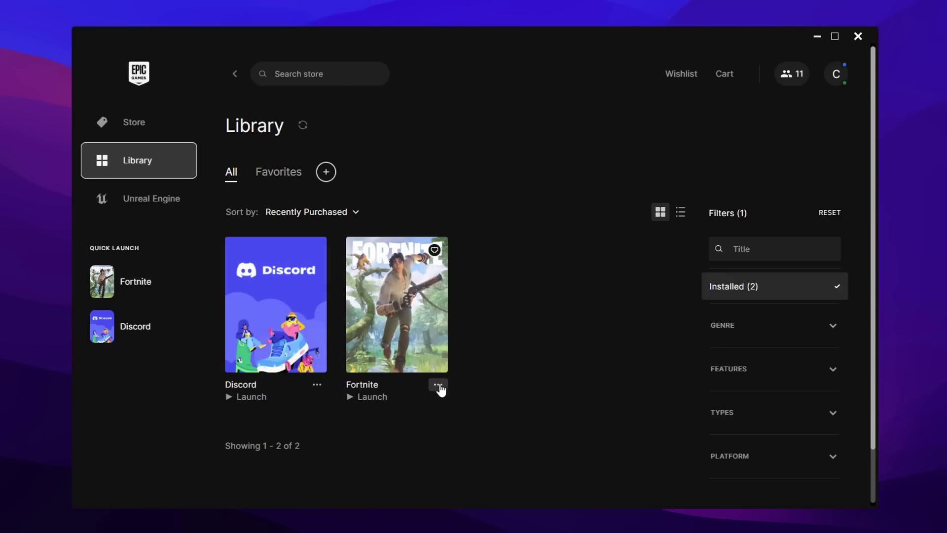
# Open Fortnite's installation options from the Library and confirm Disable Cosmetic Streaming is checked.
pyautogui.click(438, 385)
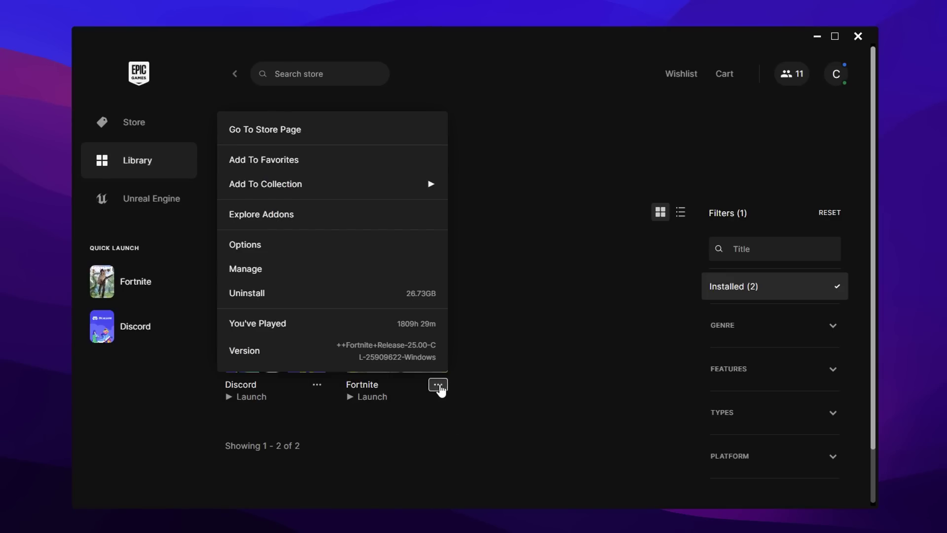
pyautogui.click(354, 251)
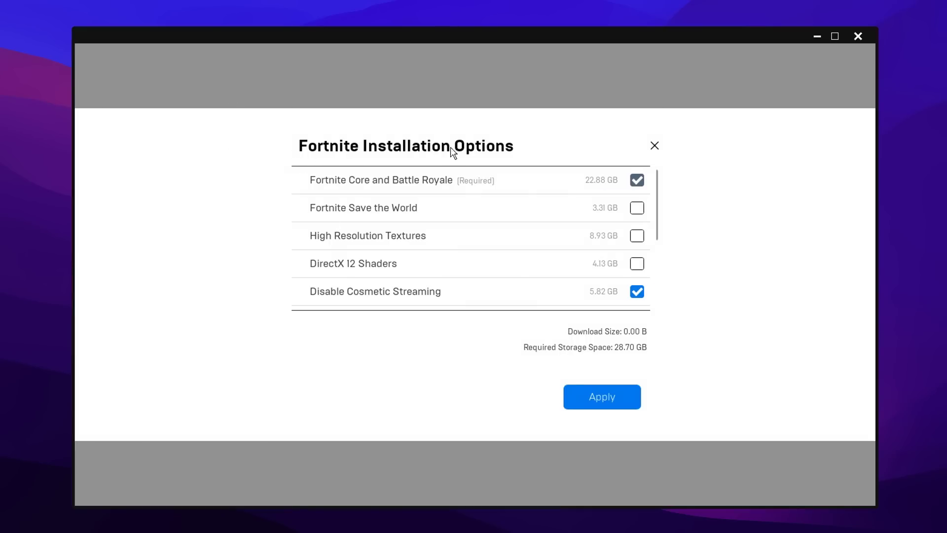
pyautogui.scroll(-1, 383, 258)
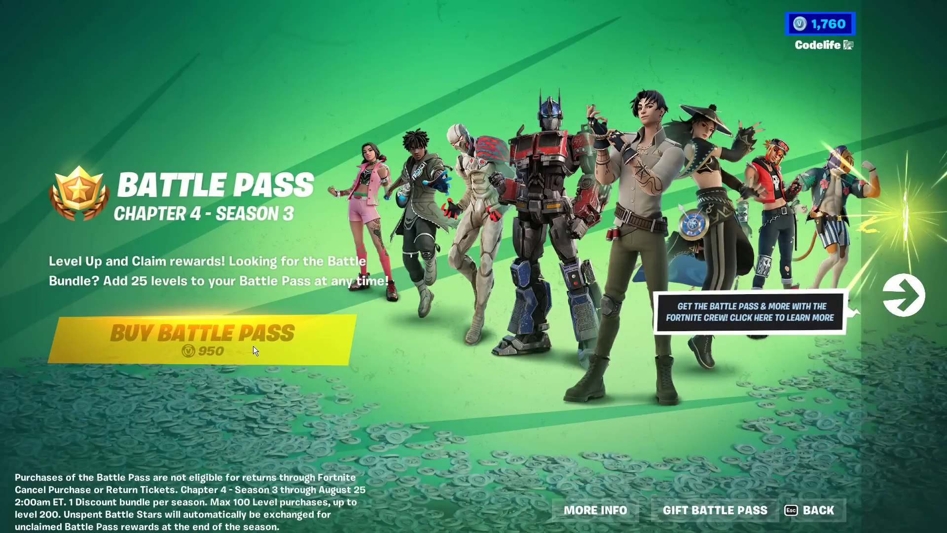
# Open Fortnite's Game settings, with the matchmaking region still on Europe.
pyautogui.click(253, 347)
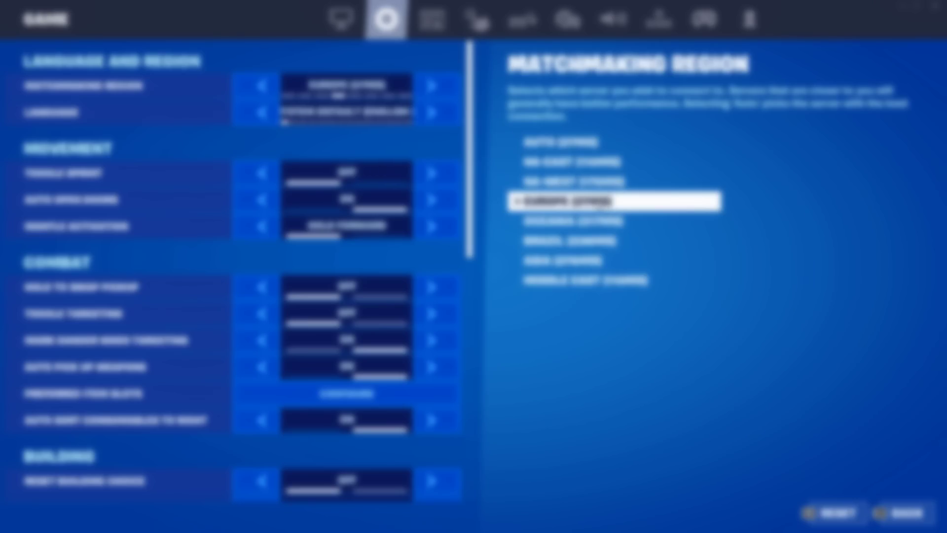